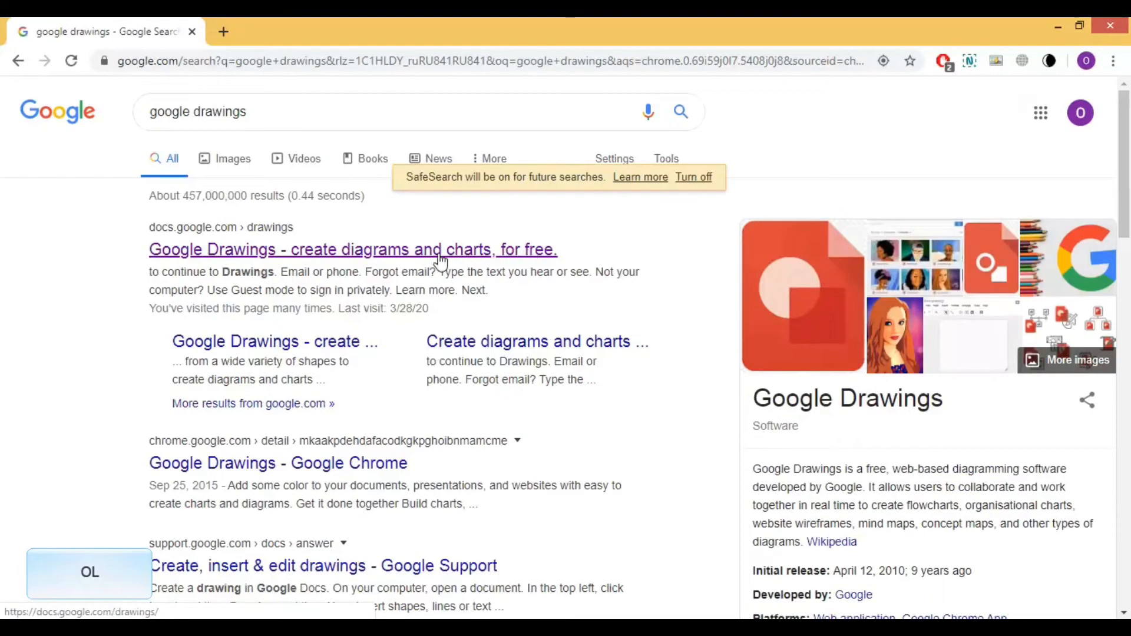
# Open Google Drawings from the search results and name the new drawing "Digital classroom 1" before sharing it
pyautogui.click(440, 259)
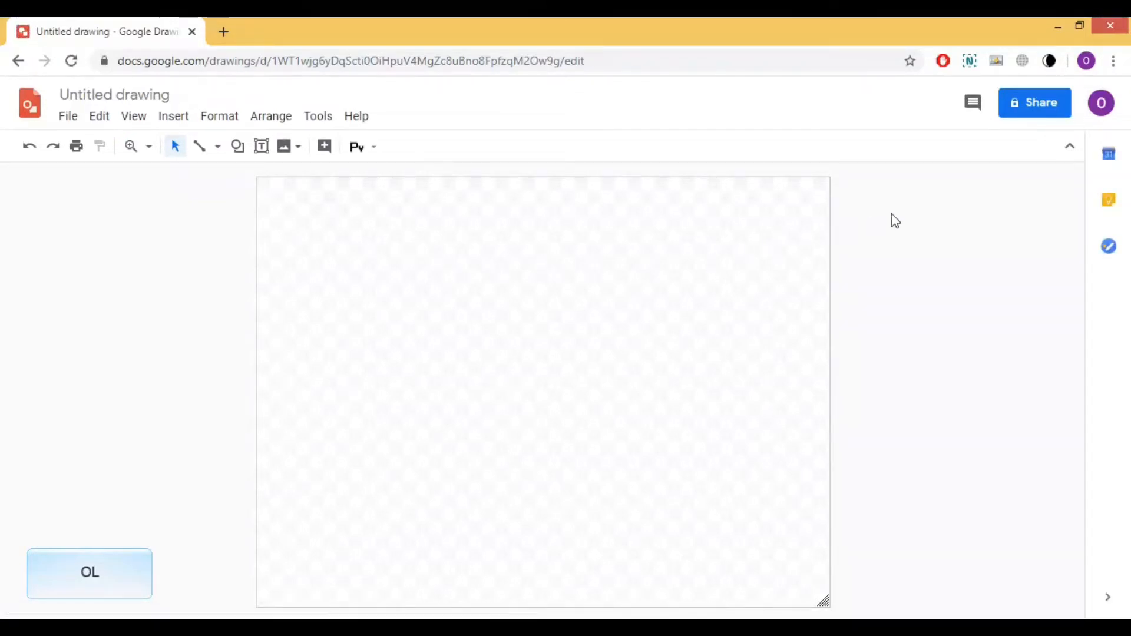
pyautogui.click(1034, 115)
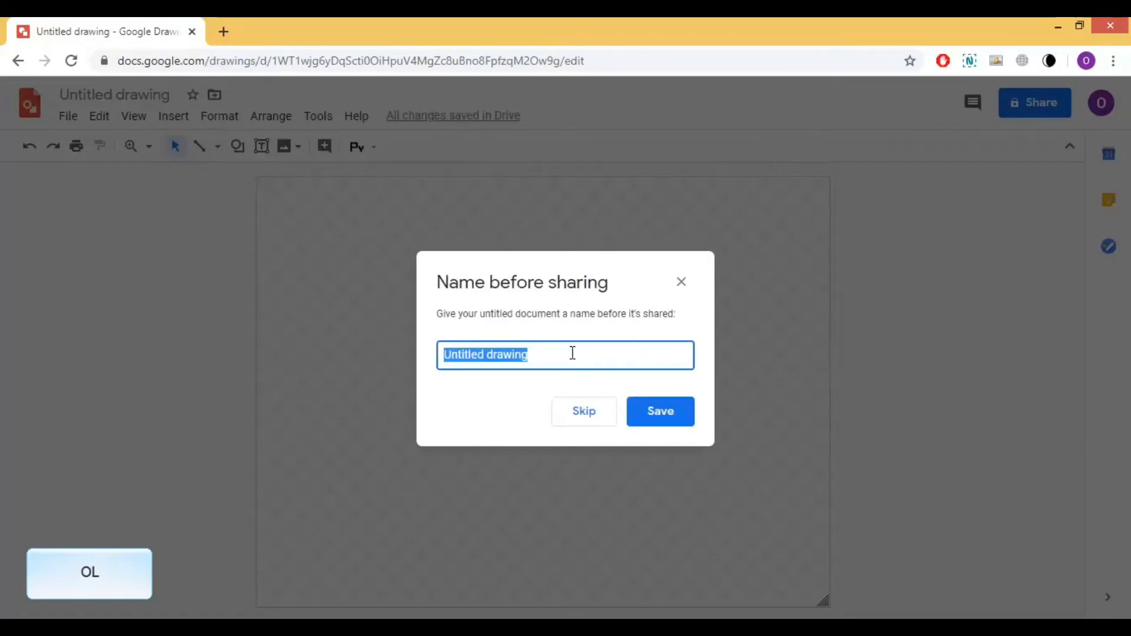
pyautogui.write('Digita')
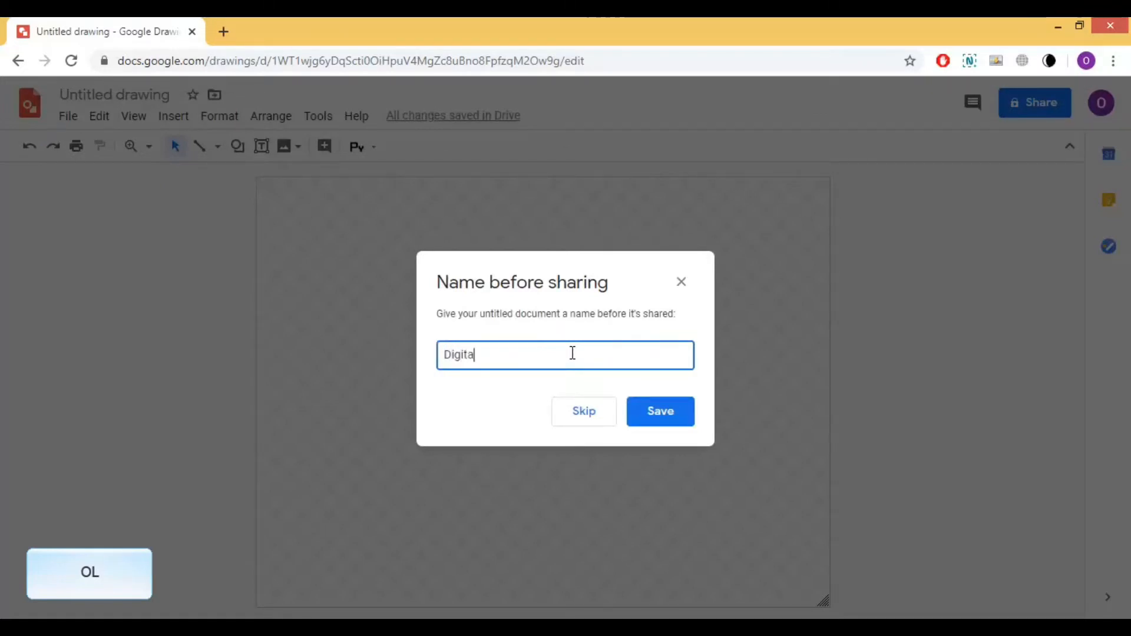
pyautogui.write('l classroom 1')
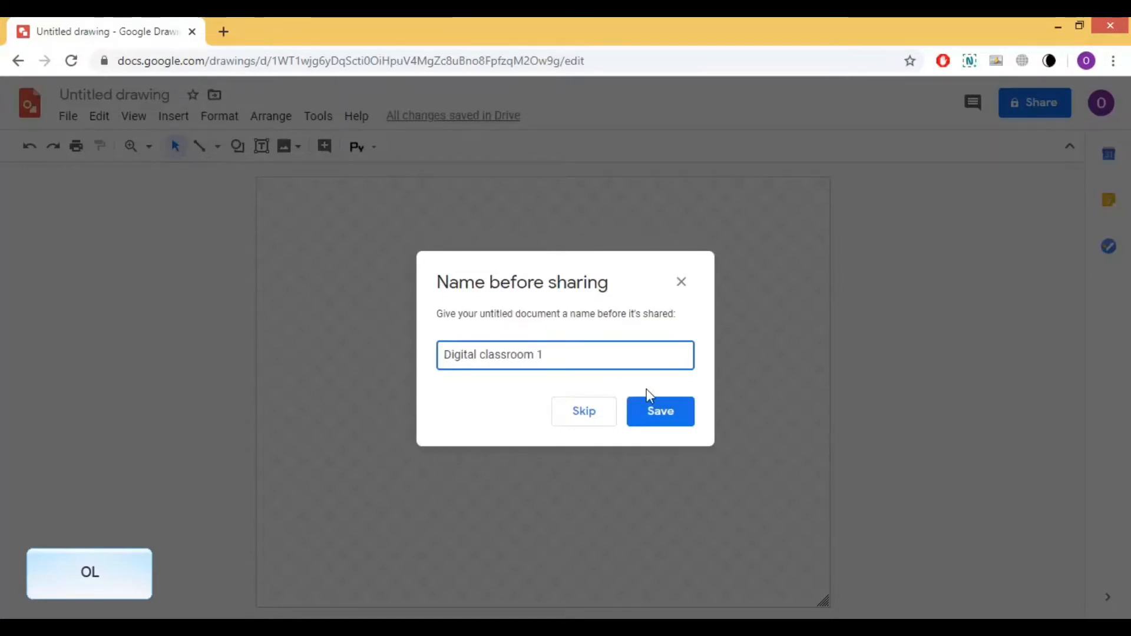
pyautogui.click(658, 414)
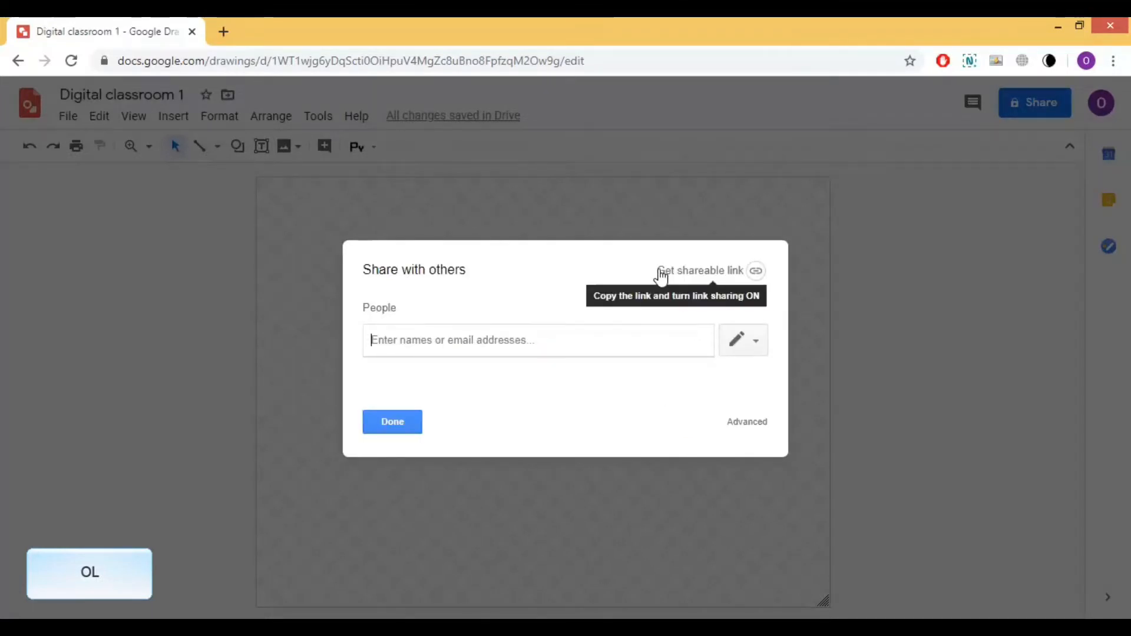
# Turn on link sharing so anyone with the link can edit the drawing, and copy the link
pyautogui.click(757, 272)
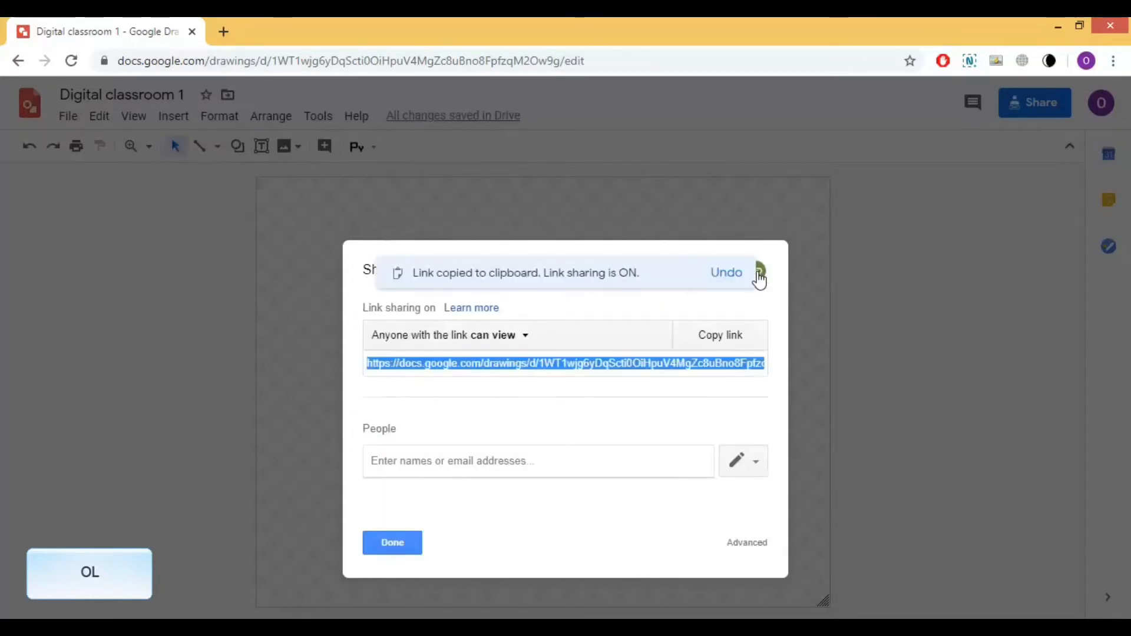
pyautogui.click(519, 335)
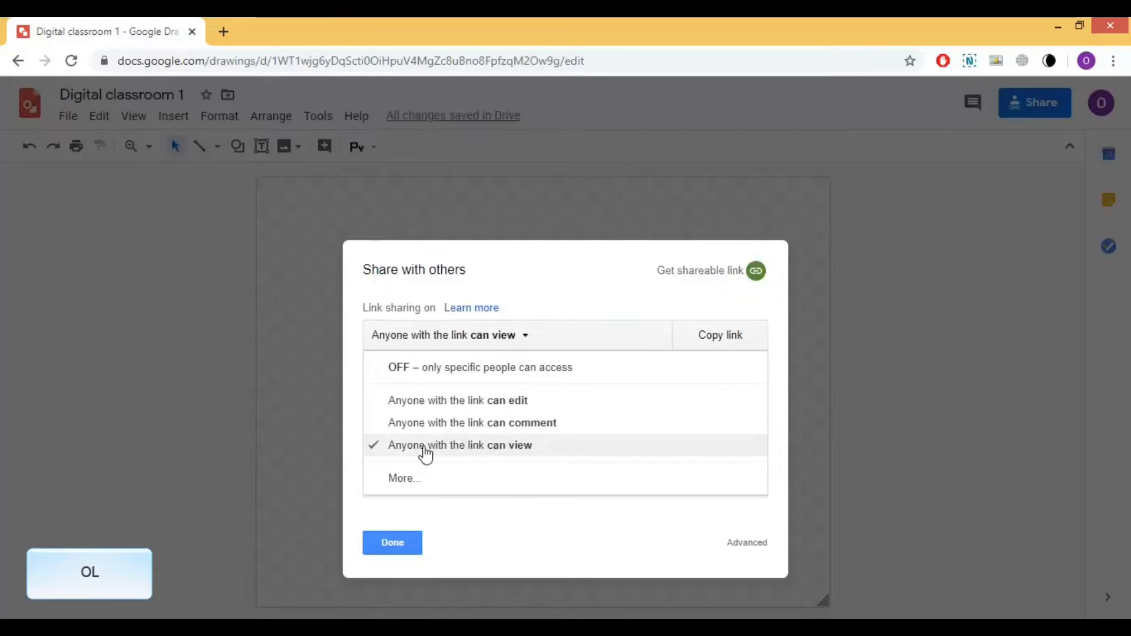
pyautogui.click(452, 404)
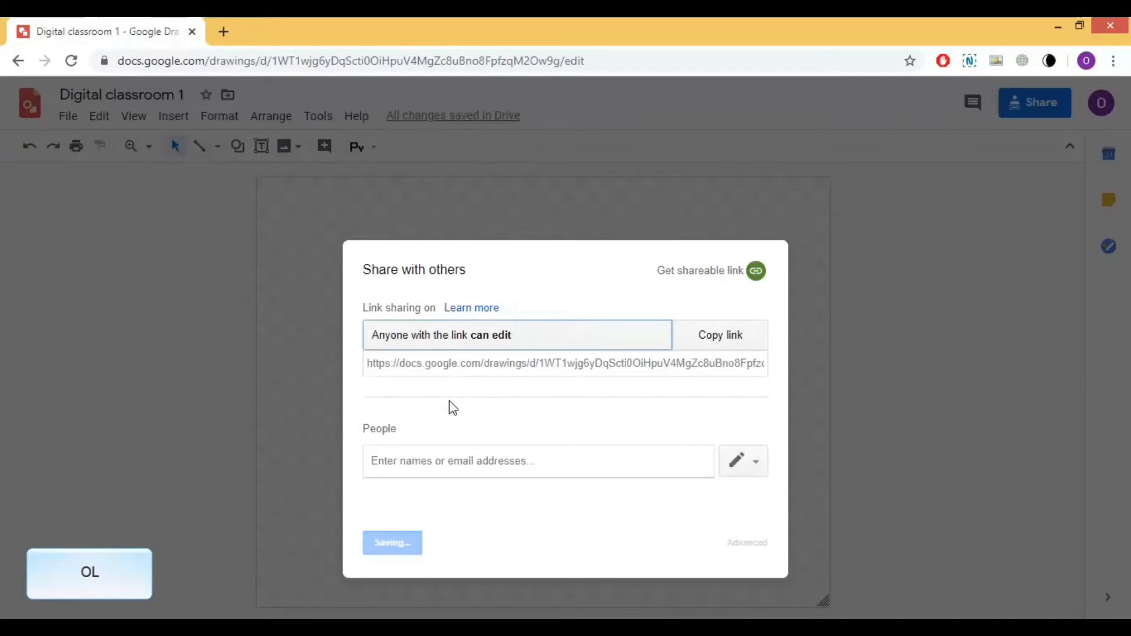
pyautogui.click(745, 342)
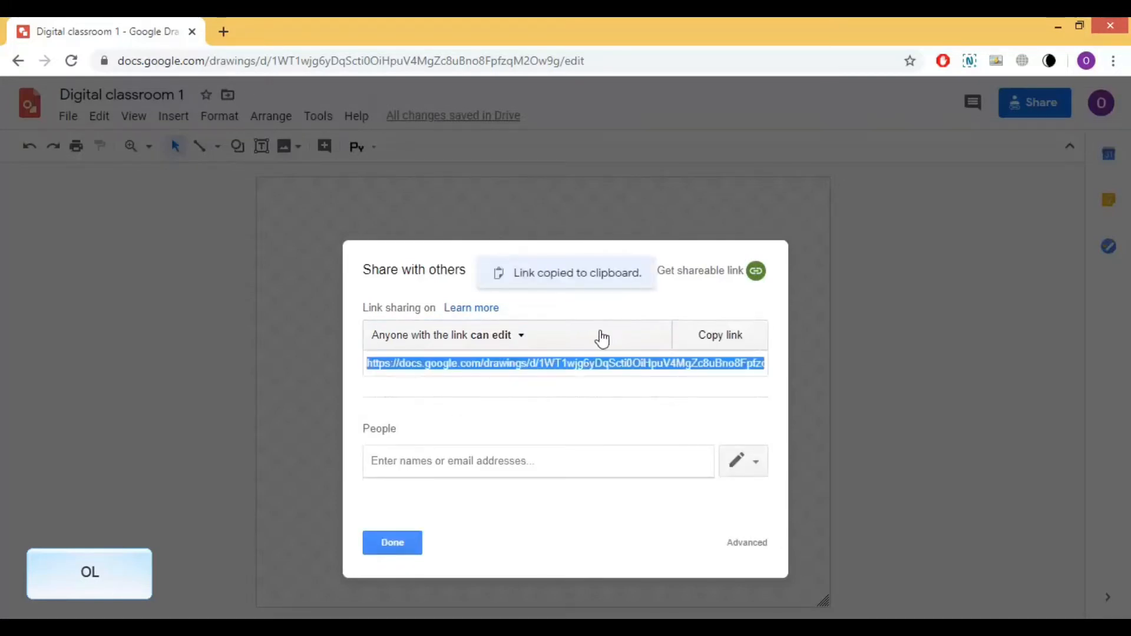
pyautogui.click(400, 546)
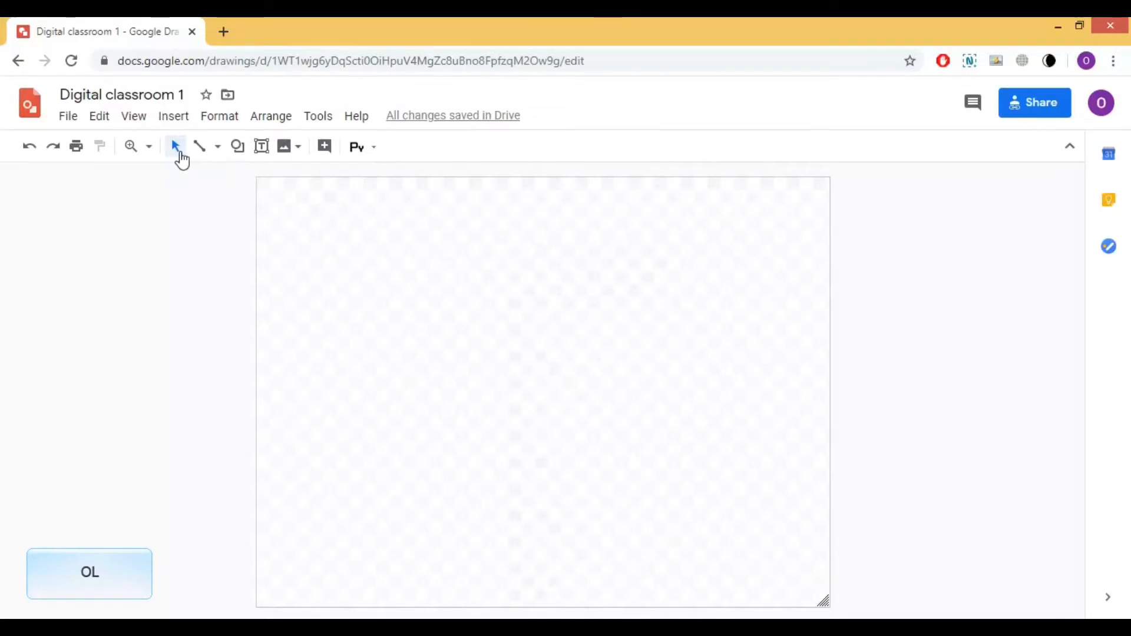
# Insert word art reading "Hello from" followed by the teacher's first name and an exclamation mark
pyautogui.click(175, 123)
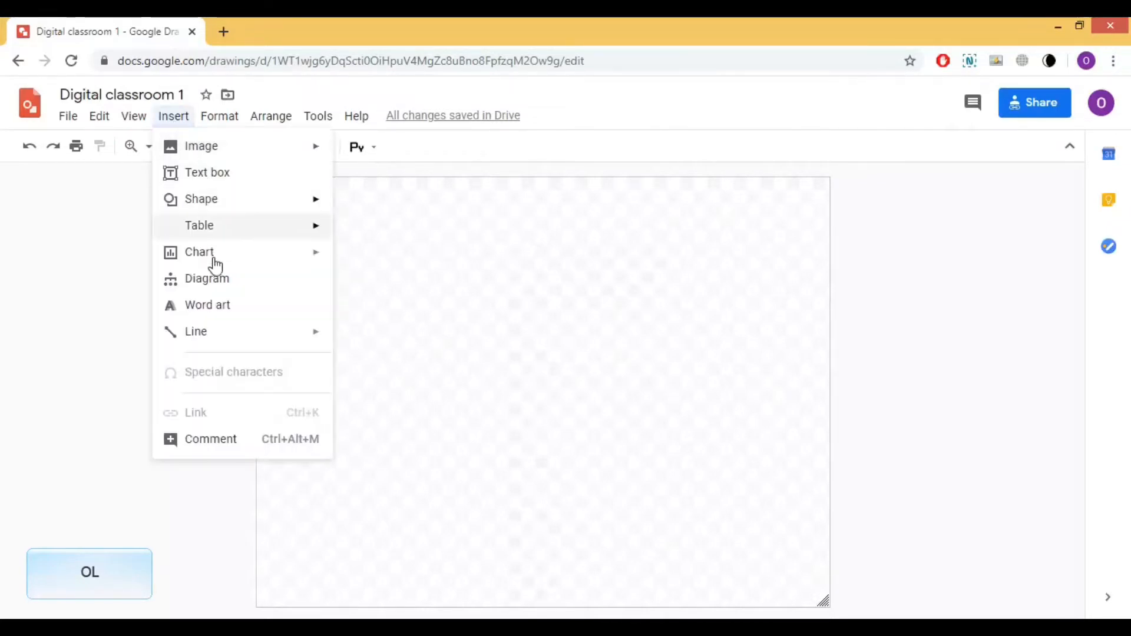
pyautogui.click(215, 309)
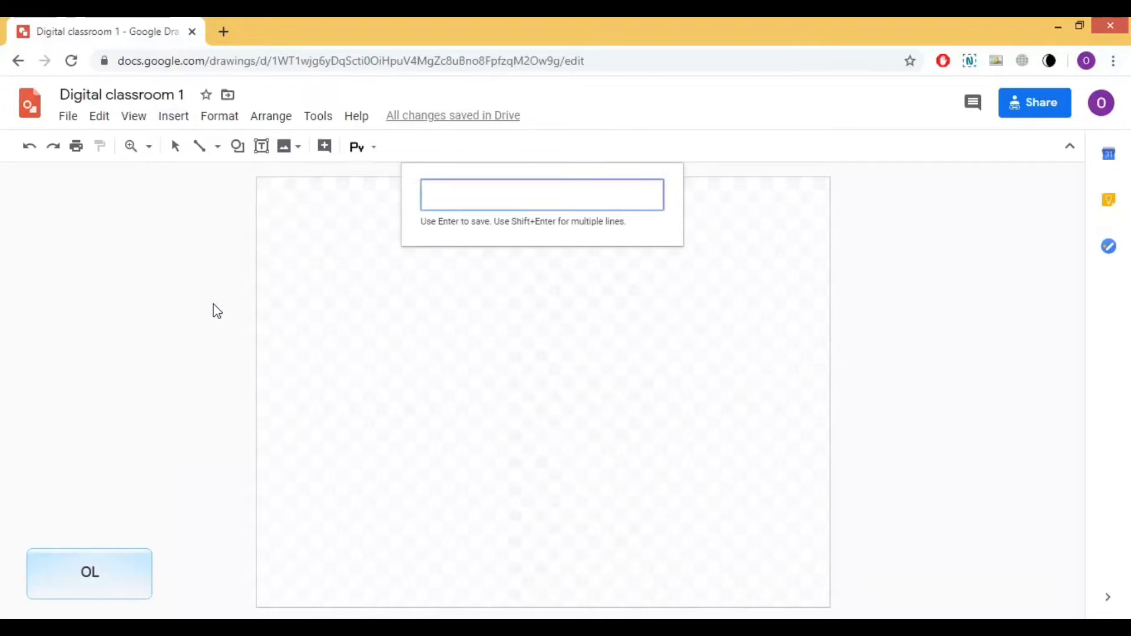
pyautogui.write('Hello from')
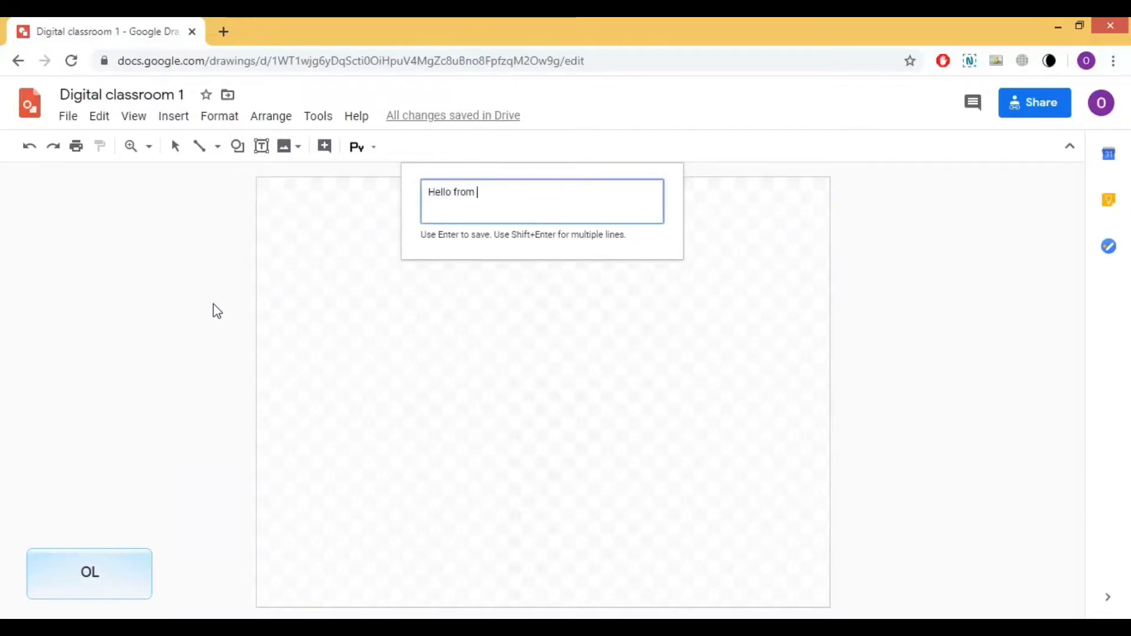
pyautogui.write(' Oleg!')
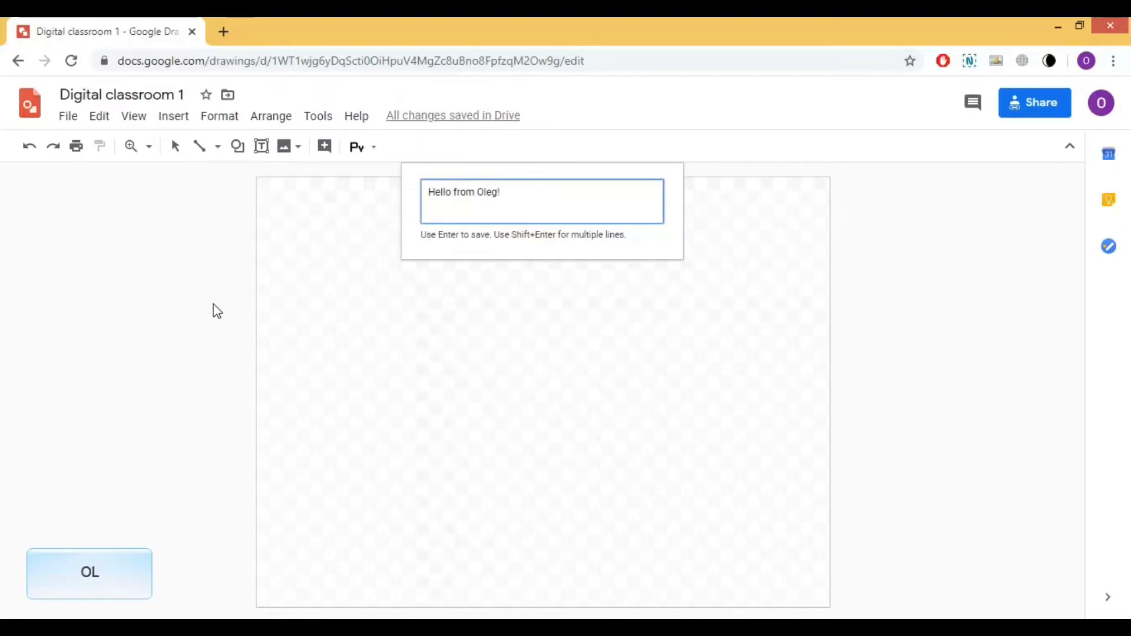
pyautogui.press('Return')
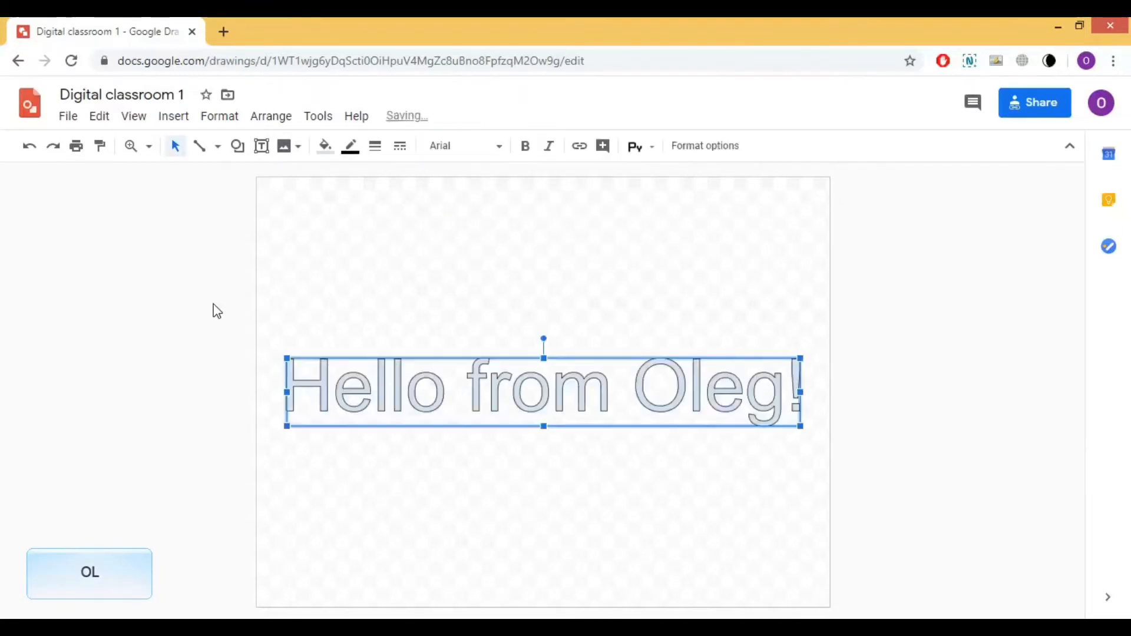
# Fill the greeting word art with solid black and move it to the upper edge of the canvas
pyautogui.click(326, 150)
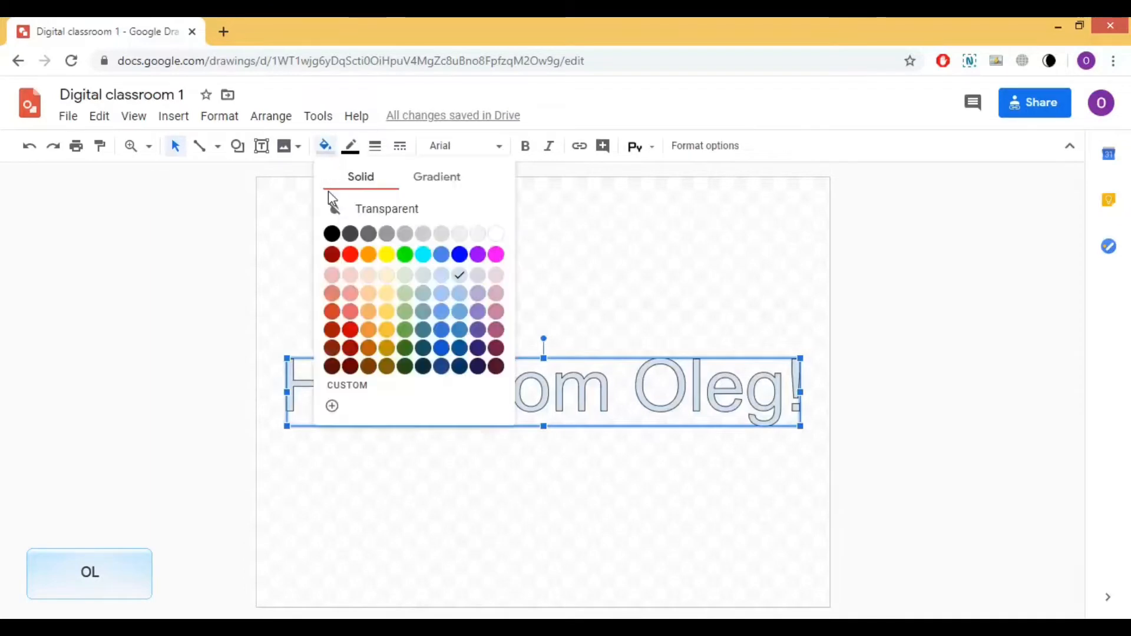
pyautogui.click(332, 235)
pyautogui.moveTo(431, 394); pyautogui.dragTo(428, 217)
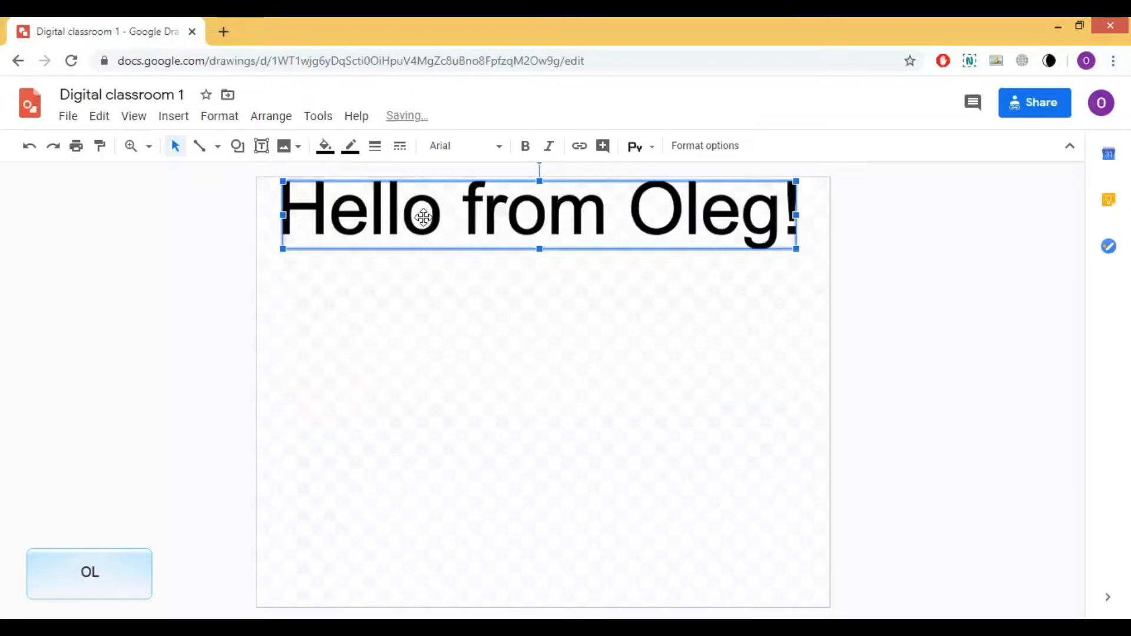
# Duplicate the greeting word art and place the copy directly below the original
pyautogui.rightClick(423, 216)
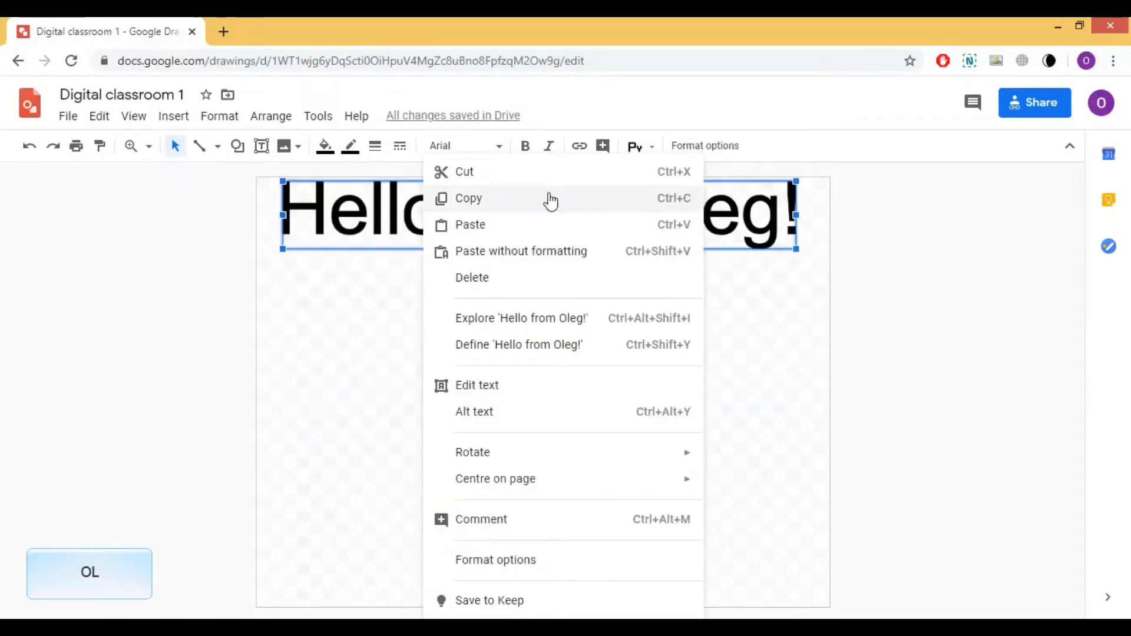
pyautogui.click(460, 203)
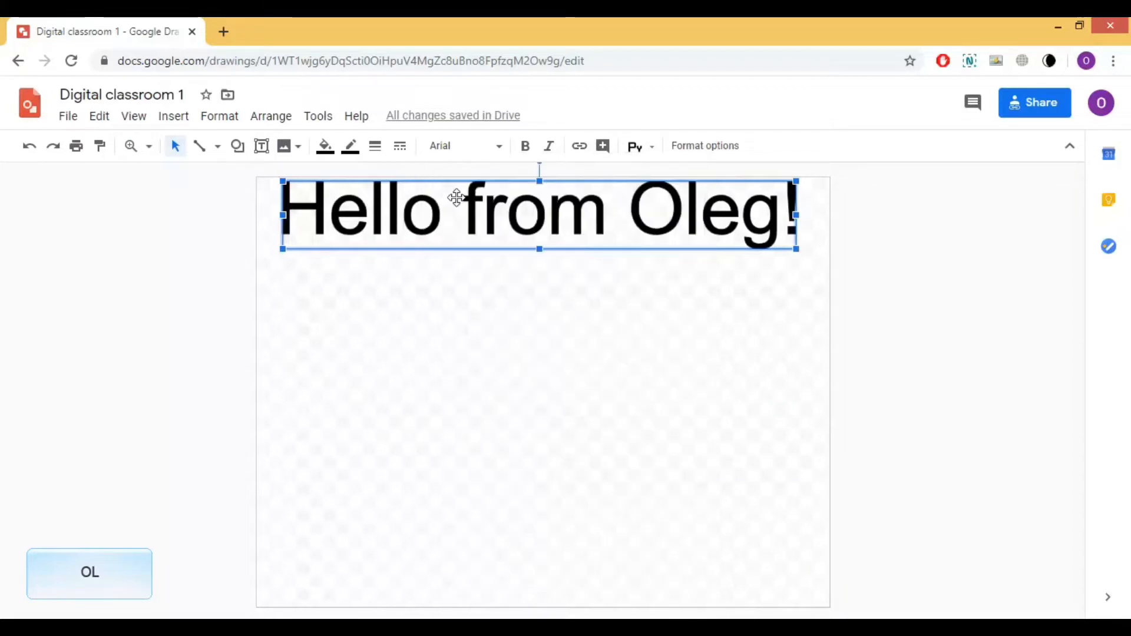
pyautogui.rightClick(347, 286)
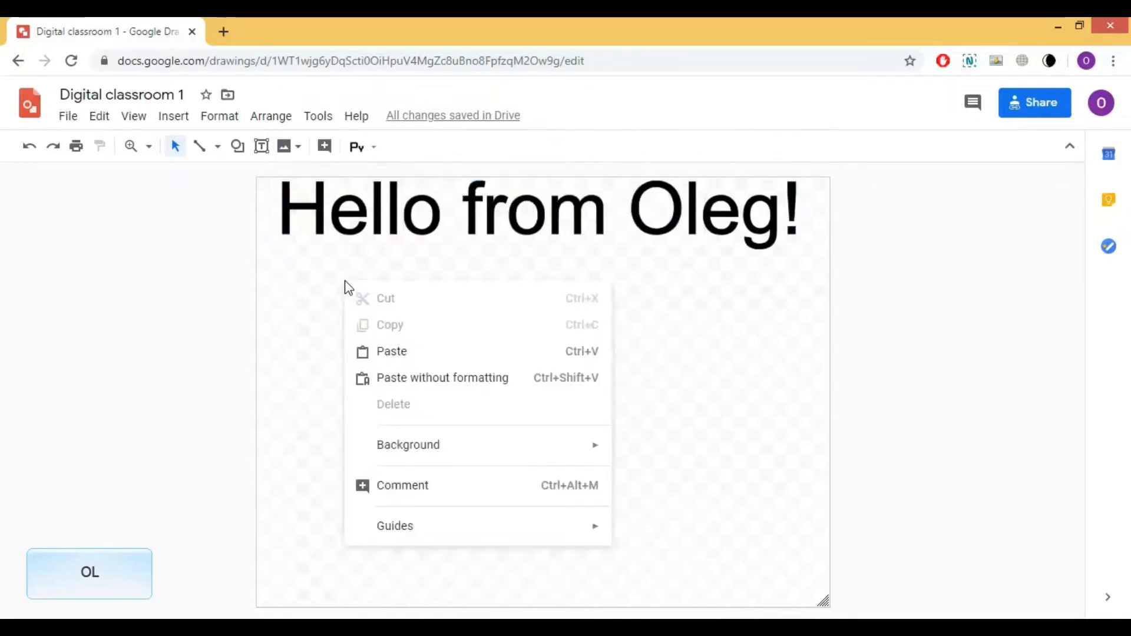
pyautogui.click(391, 352)
pyautogui.moveTo(396, 245); pyautogui.dragTo(392, 326)
# Change the copied word art's text to "Welcome to my class!" and centre it under the greeting
pyautogui.doubleClick(392, 326)
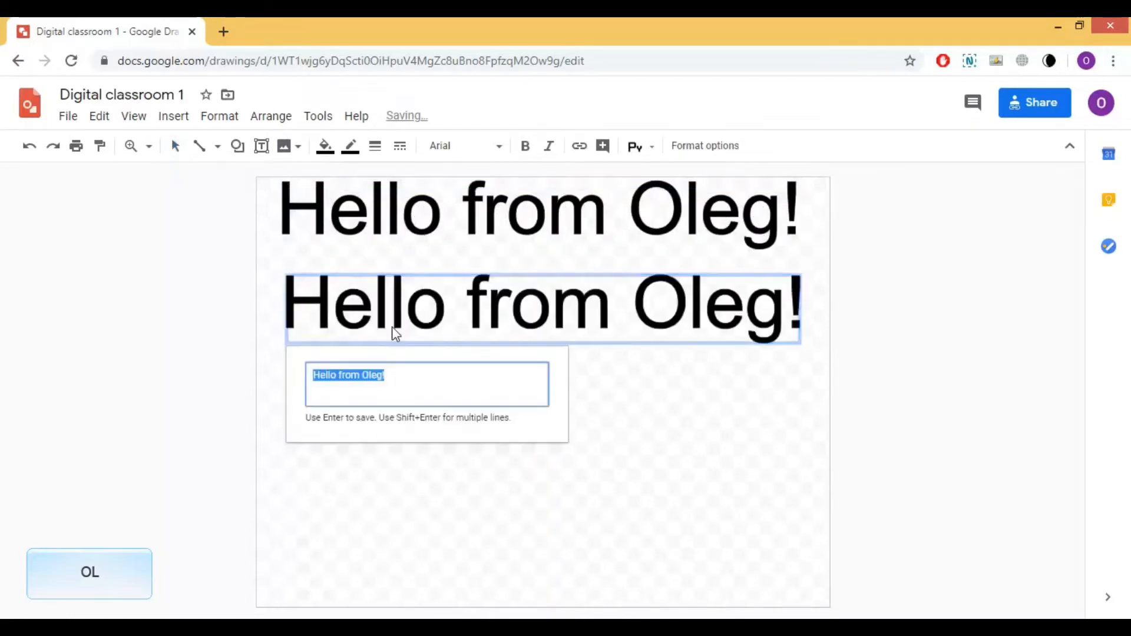
pyautogui.write('Welco')
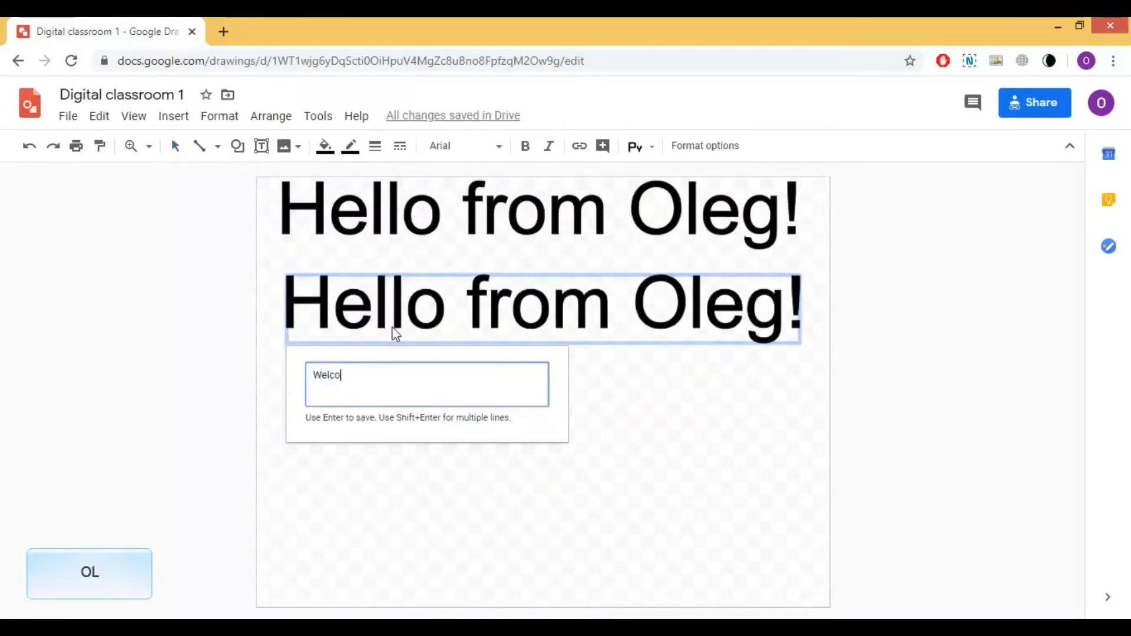
pyautogui.write('me to my class!')
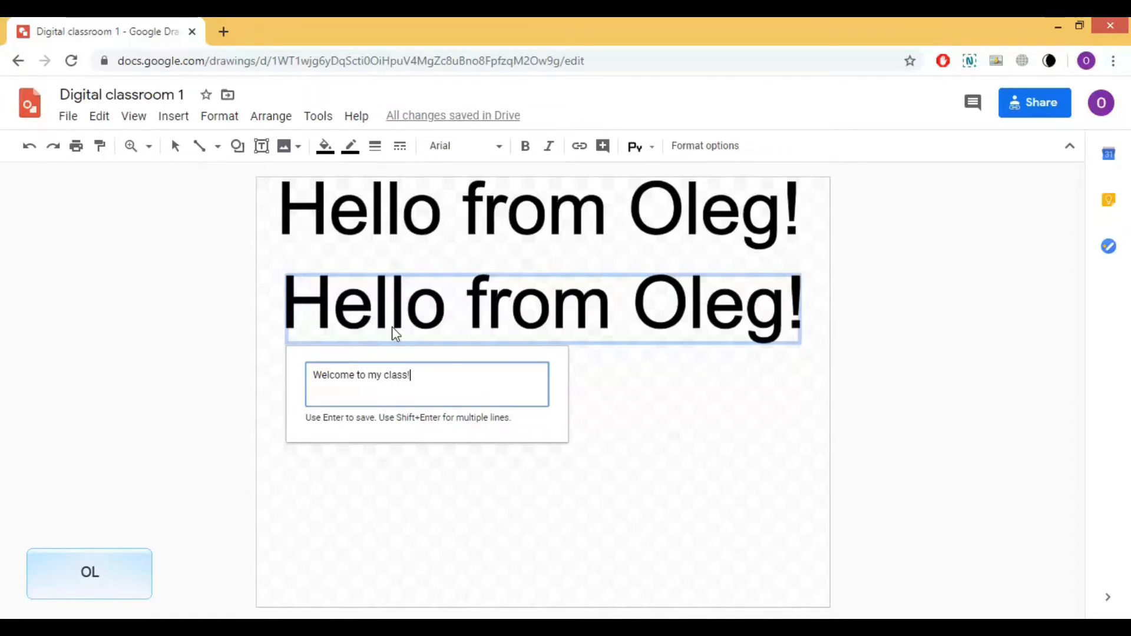
pyautogui.press('Return')
pyautogui.moveTo(391, 326); pyautogui.dragTo(283, 323)
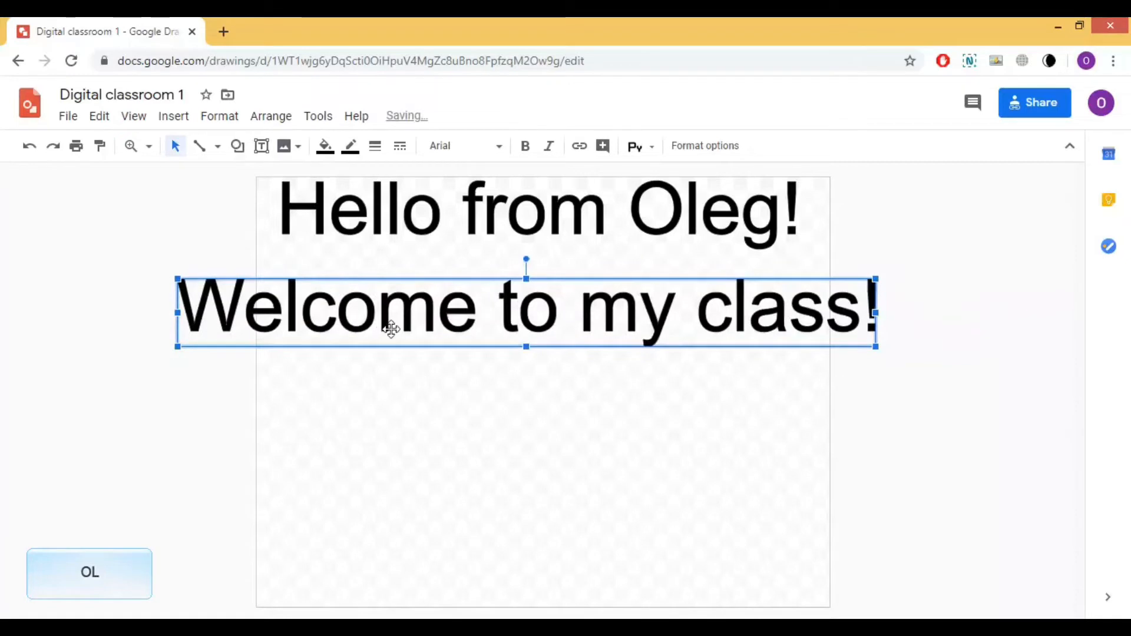
# Duplicate the welcome word art below itself, change the copy's text to "Let's go!" and centre it under the line above
pyautogui.moveTo(391, 328); pyautogui.dragTo(398, 430)
pyautogui.doubleClick(403, 431)
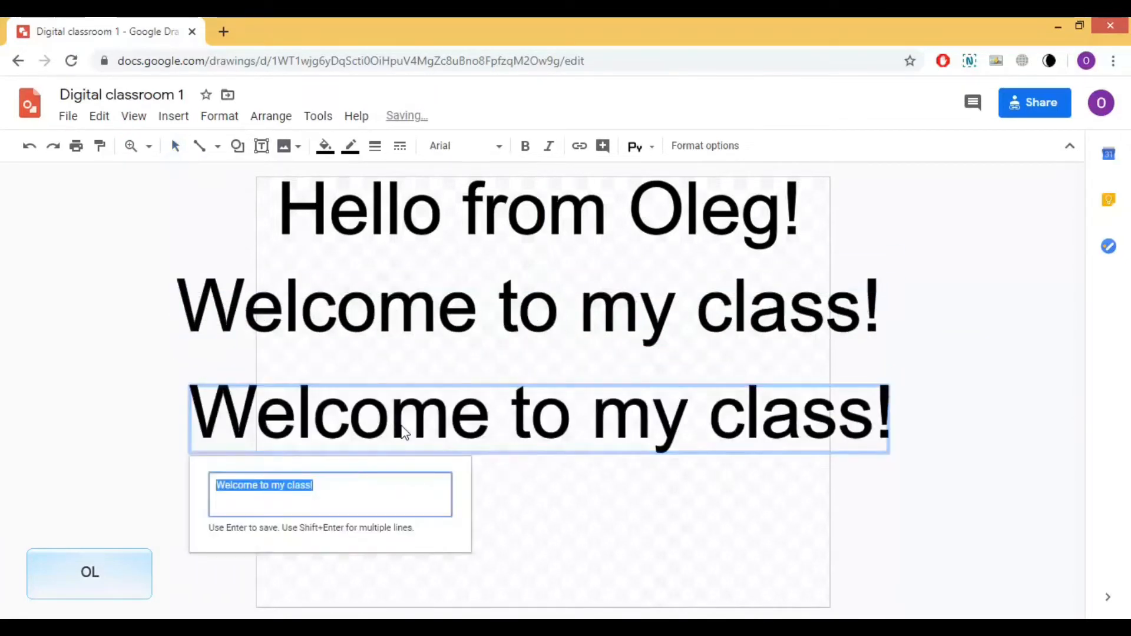
pyautogui.write('Let')
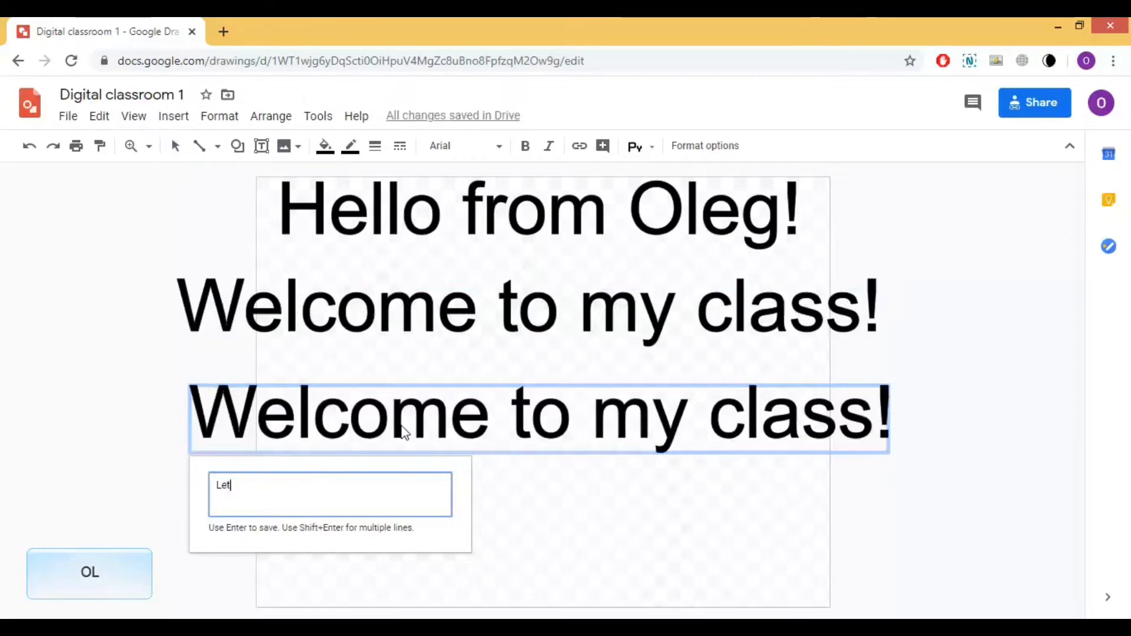
pyautogui.write("'s go!")
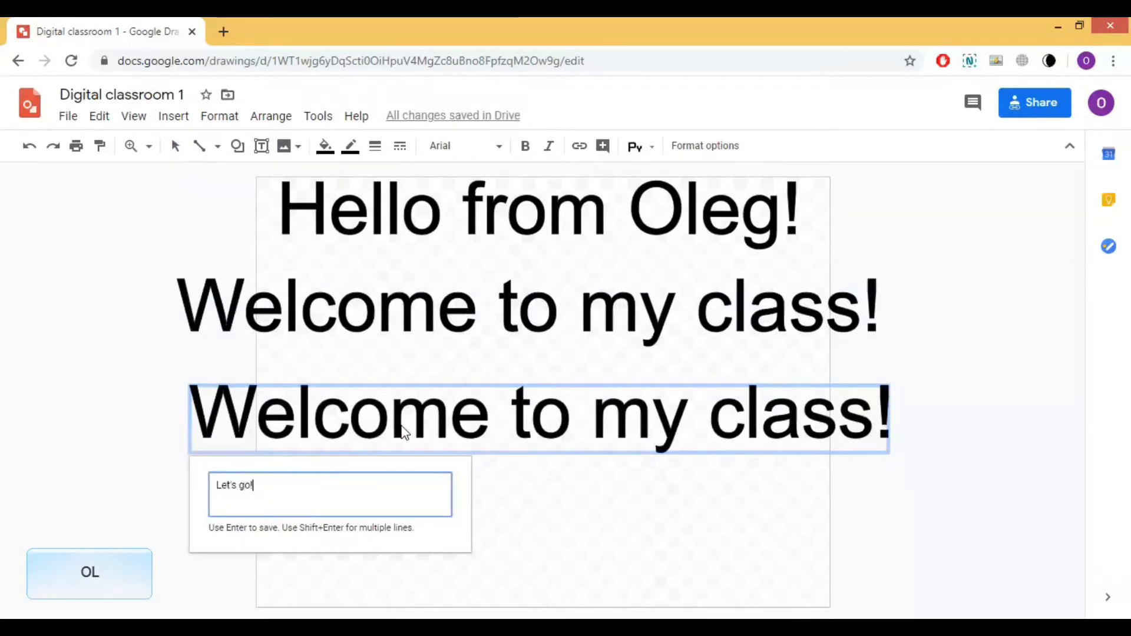
pyautogui.press('Return')
pyautogui.moveTo(377, 421); pyautogui.dragTo(584, 410)
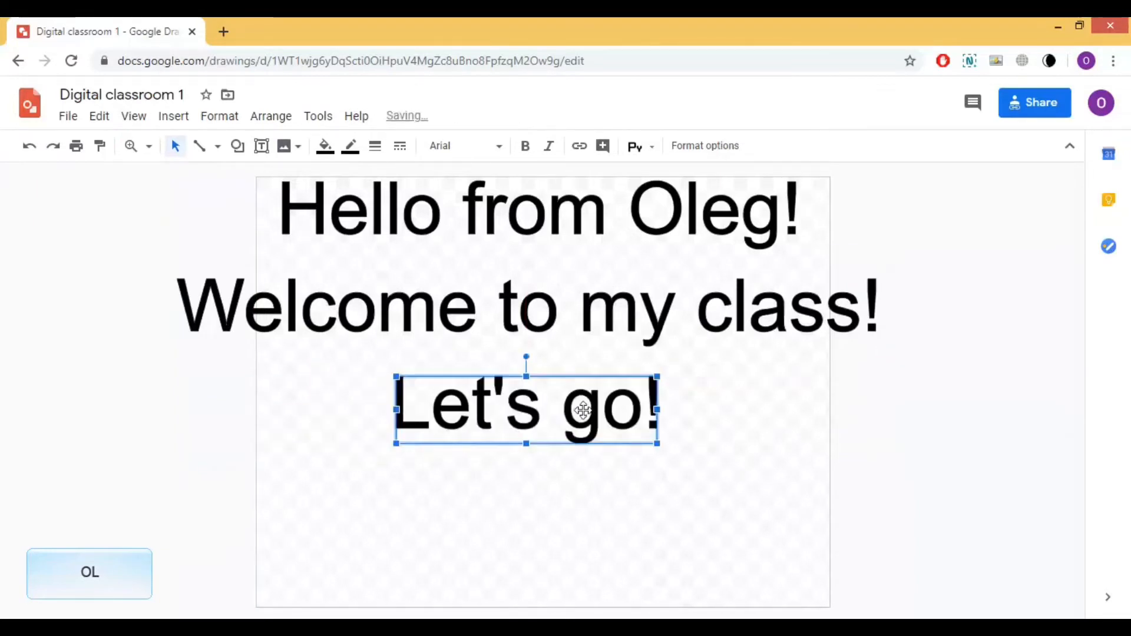
pyautogui.click(469, 535)
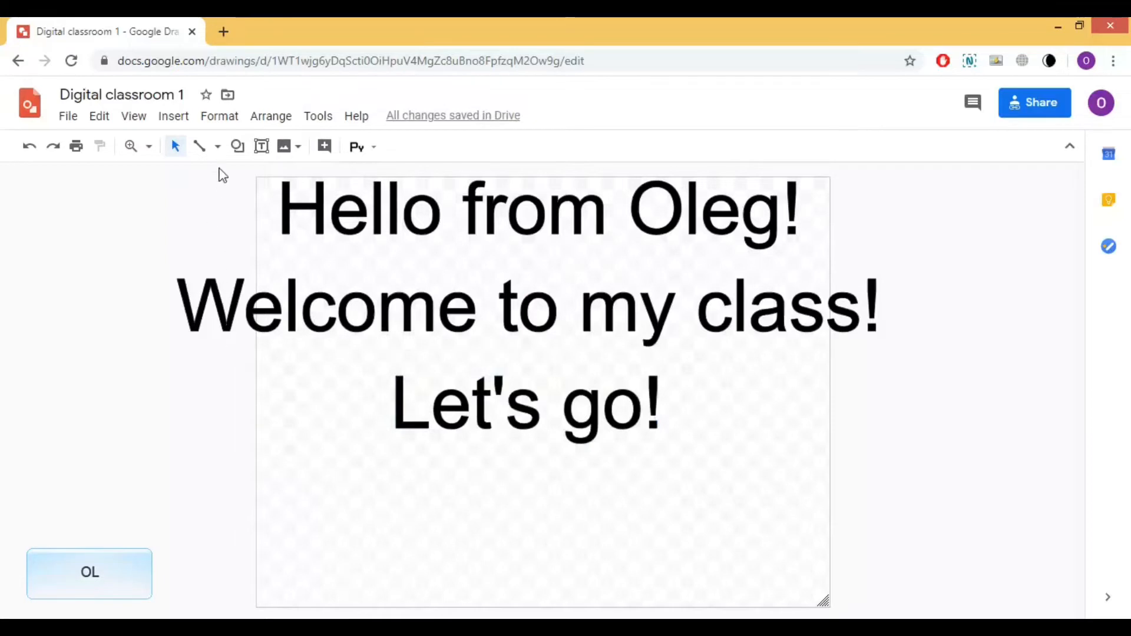
# Draw straight lines under the first two text lines and along the left, lower and right sides of the whole text block
pyautogui.click(218, 147)
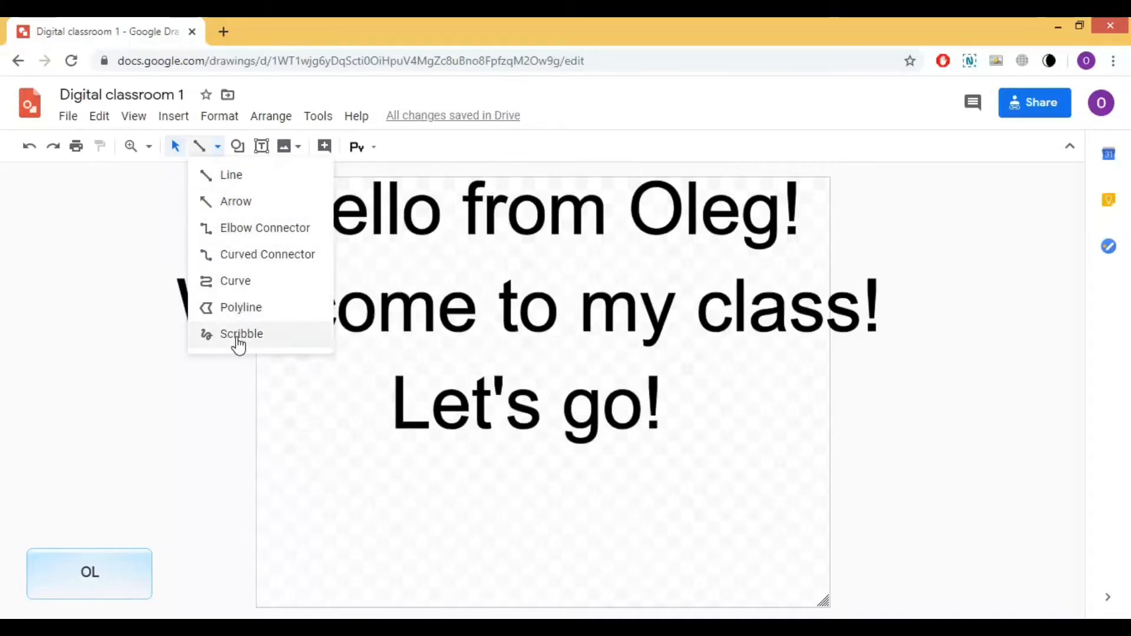
pyautogui.click(245, 189)
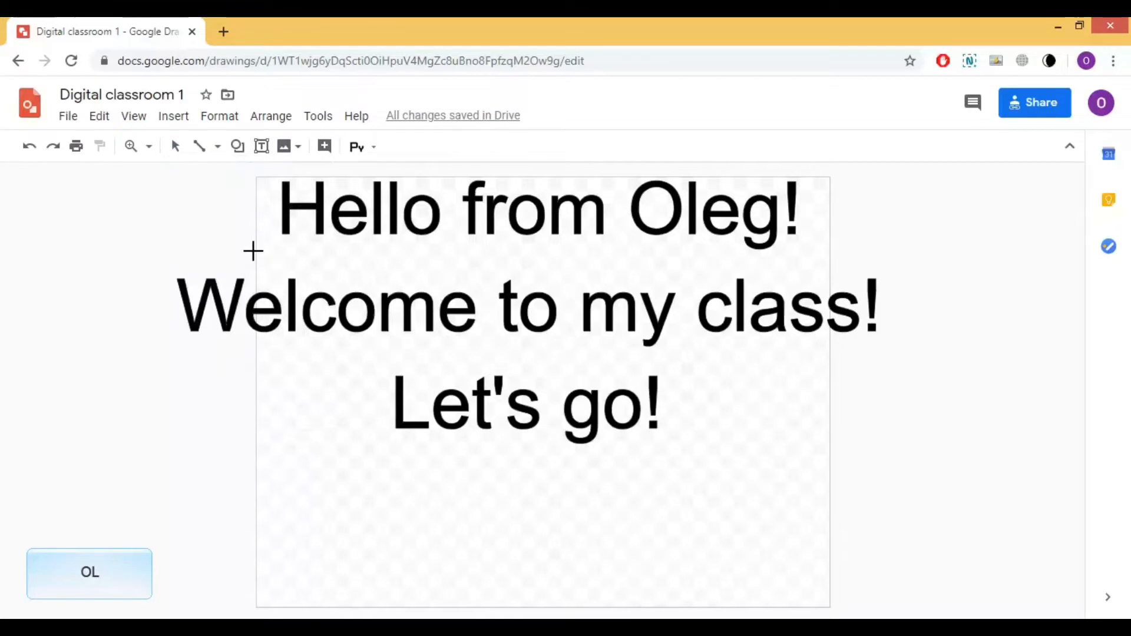
pyautogui.moveTo(253, 252); pyautogui.dragTo(811, 252)
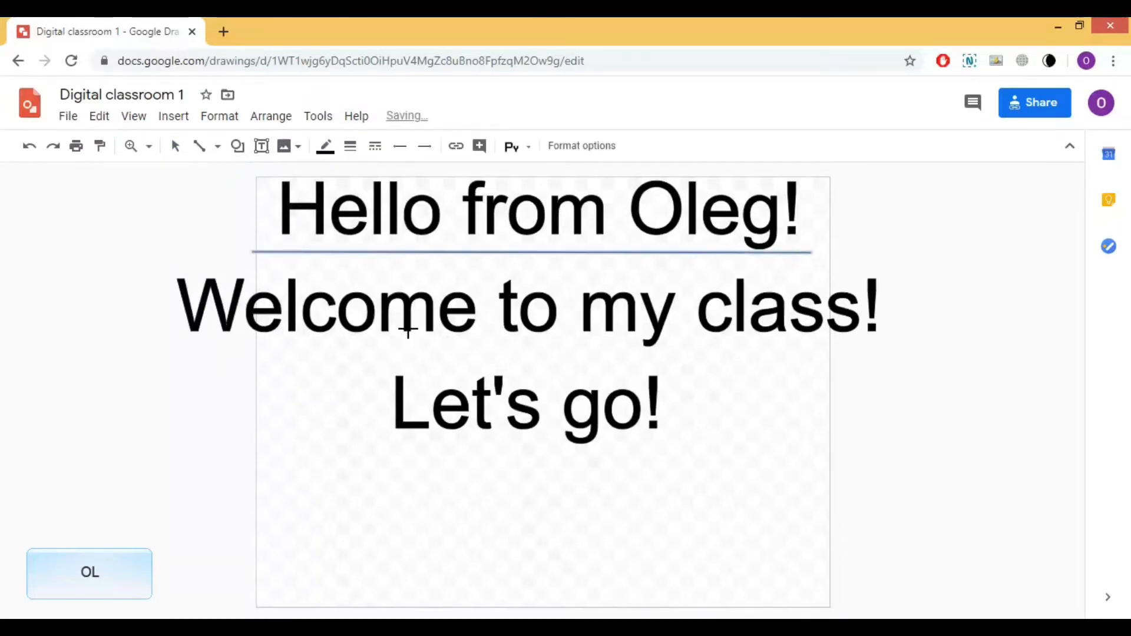
pyautogui.moveTo(157, 345); pyautogui.dragTo(897, 346)
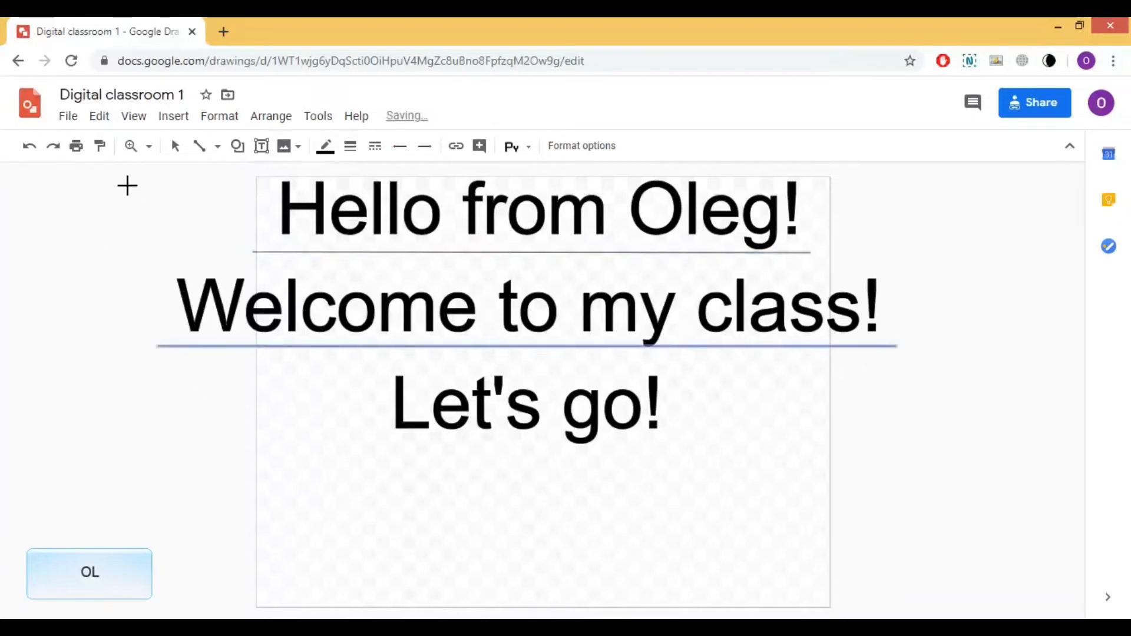
pyautogui.moveTo(127, 186)
pyautogui.mouseDown()
pyautogui.moveTo(123, 456)
pyautogui.moveTo(925, 452)
pyautogui.moveTo(901, 167)
pyautogui.moveTo(913, 165)
pyautogui.mouseUp()
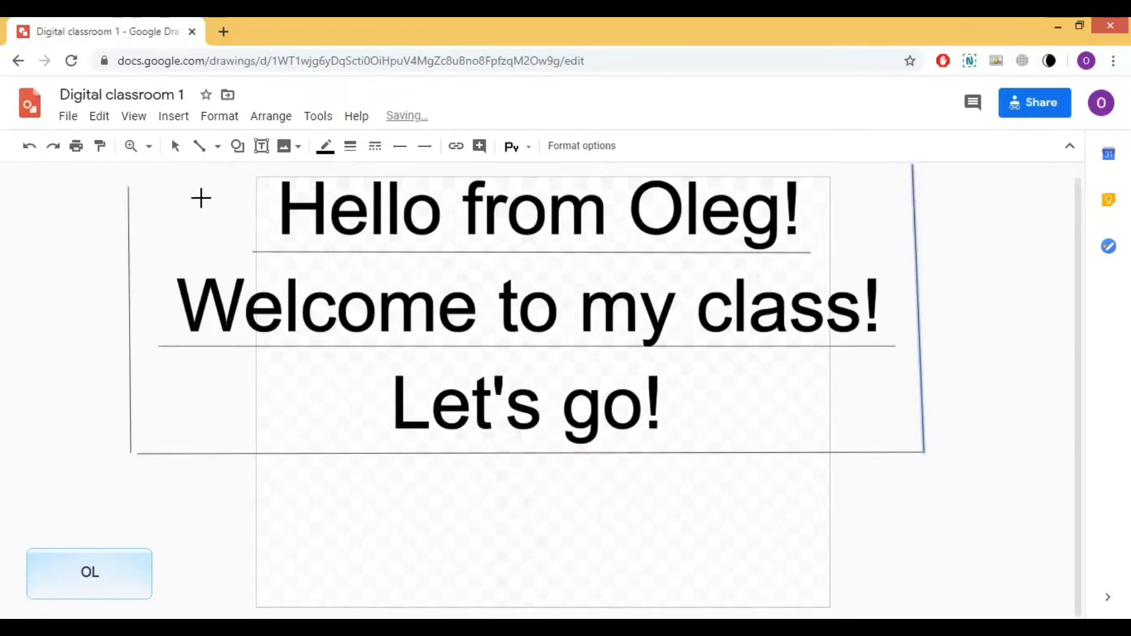
# Draw a freehand scribble outline around the three text lines, from the greeting's left end down under "Let's go!" and up the right side
pyautogui.click(217, 147)
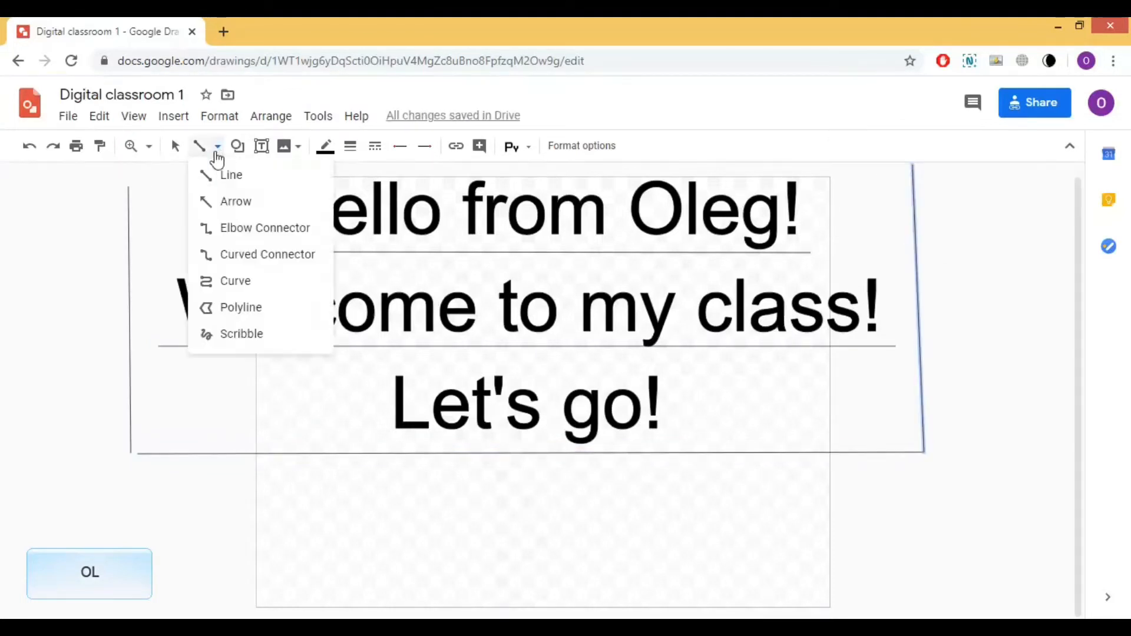
pyautogui.click(266, 332)
pyautogui.moveTo(251, 198)
pyautogui.mouseDown()
pyautogui.moveTo(144, 276)
pyautogui.moveTo(138, 344)
pyautogui.moveTo(212, 389)
pyautogui.moveTo(333, 390)
pyautogui.moveTo(374, 434)
pyautogui.mouseUp()
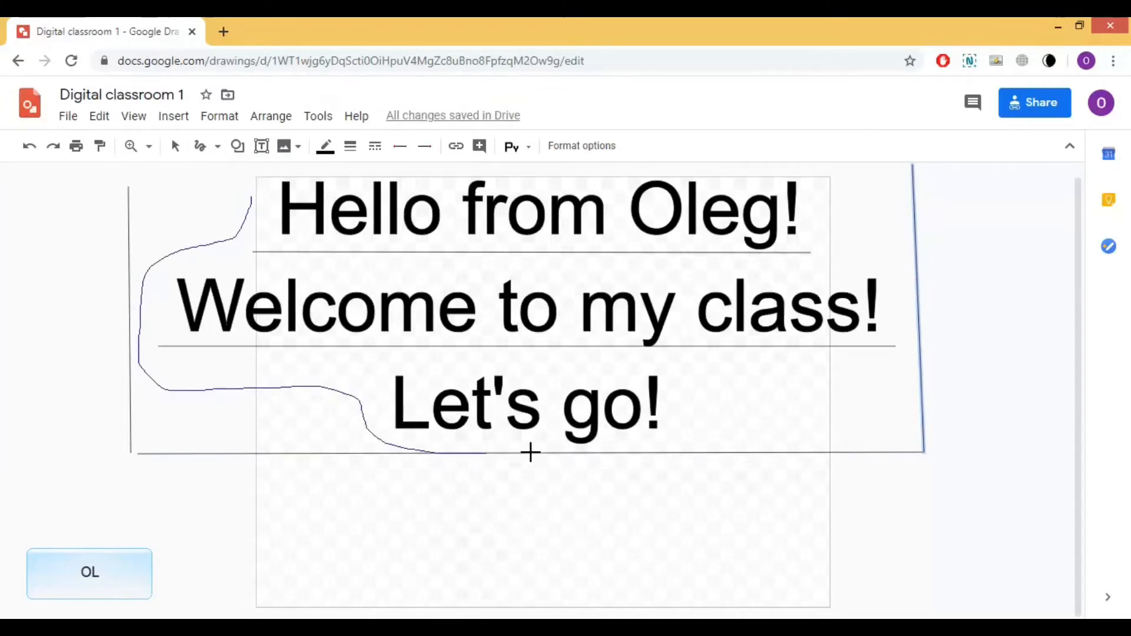
pyautogui.moveTo(530, 452)
pyautogui.mouseDown()
pyautogui.moveTo(692, 443)
pyautogui.moveTo(770, 369)
pyautogui.moveTo(910, 335)
pyautogui.moveTo(900, 261)
pyautogui.moveTo(822, 205)
pyautogui.mouseUp()
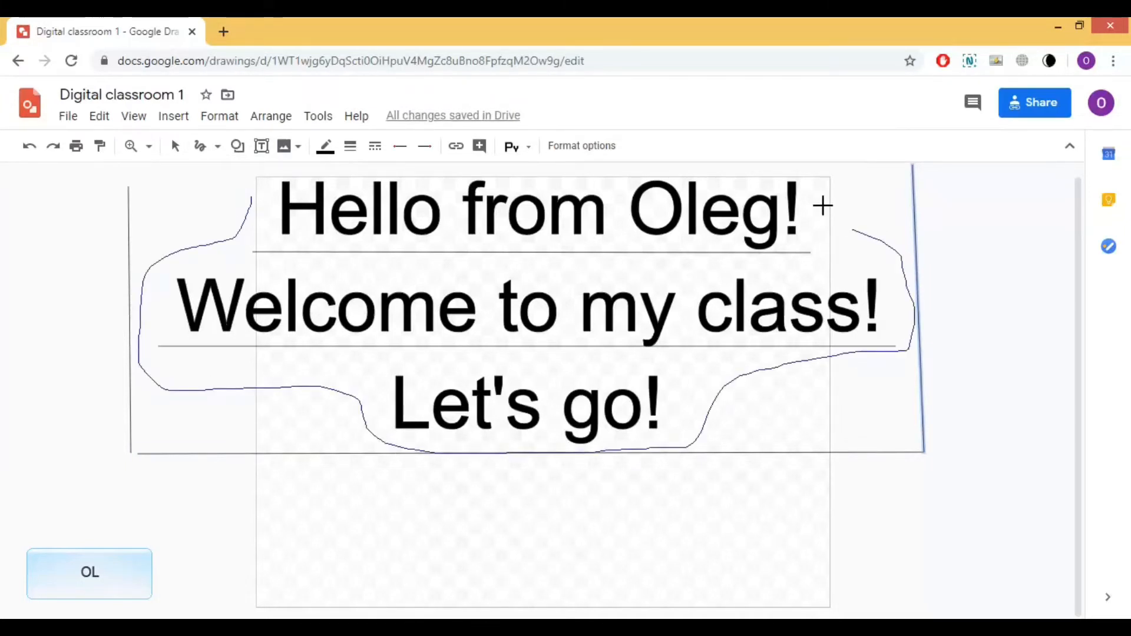
pyautogui.moveTo(813, 167); pyautogui.dragTo(813, 167)
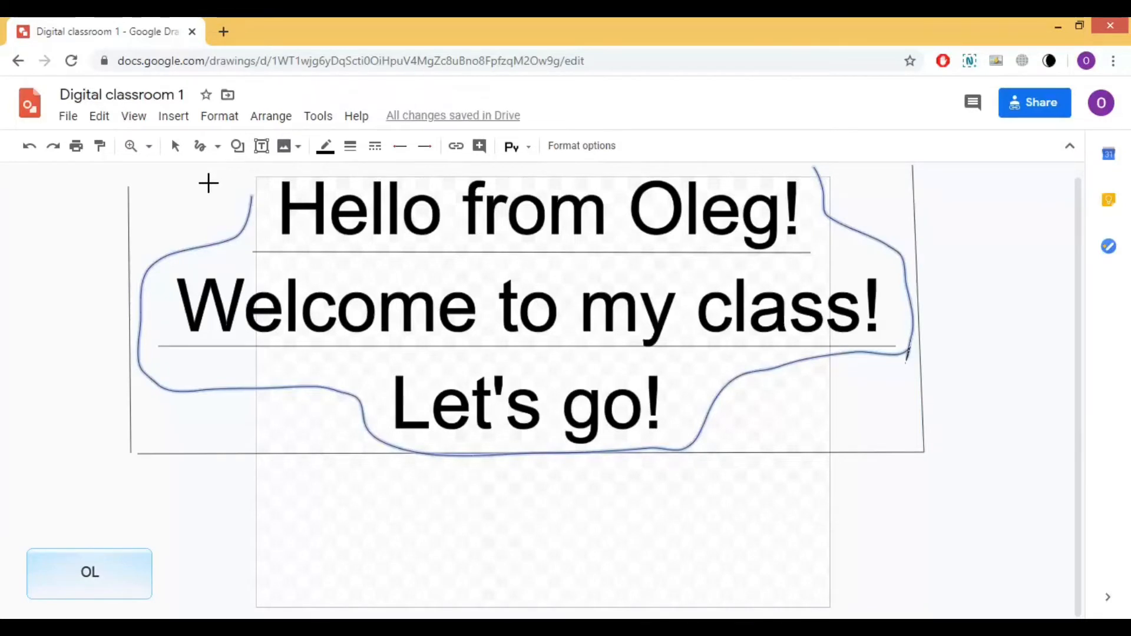
# Select all the word art, lines and the scribble on the canvas and delete them
pyautogui.click(175, 147)
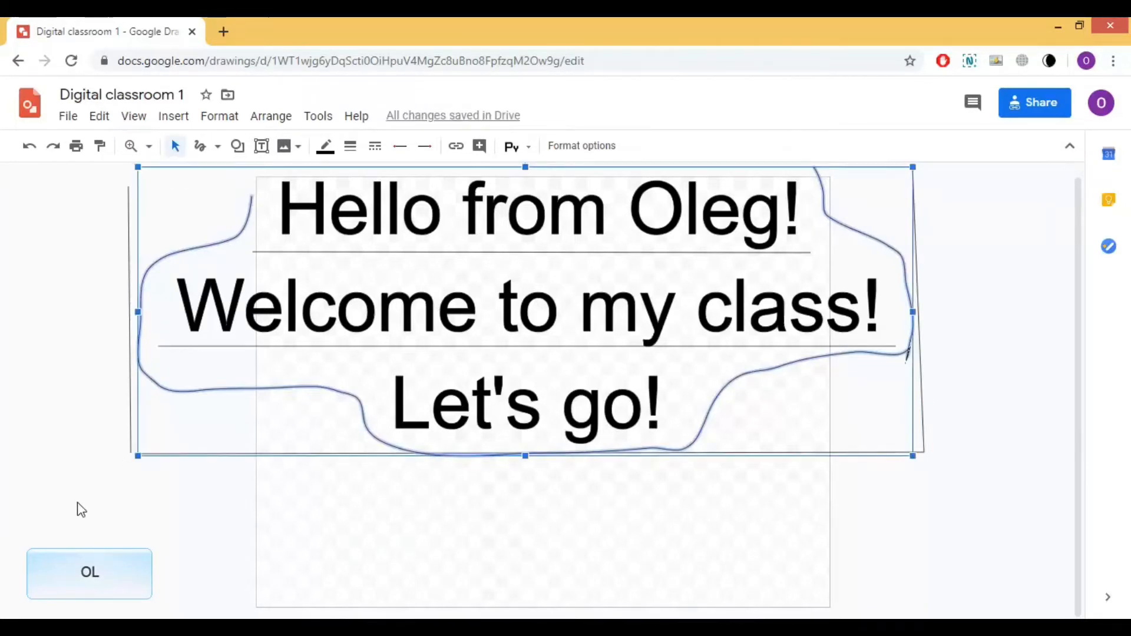
pyautogui.moveTo(78, 506); pyautogui.dragTo(883, 227)
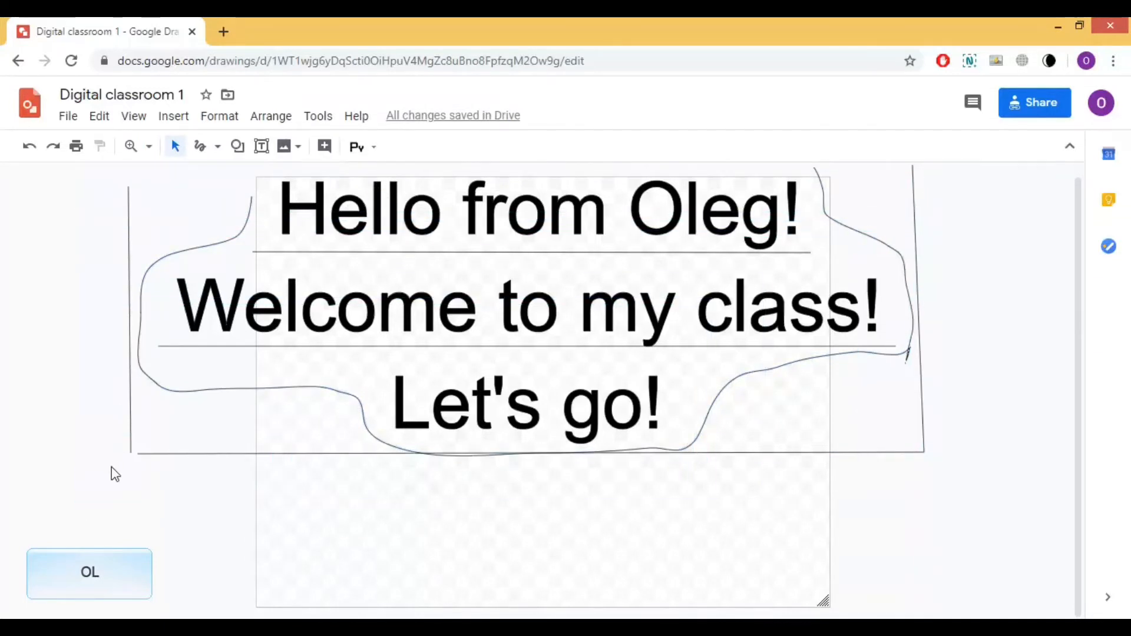
pyautogui.moveTo(100, 476)
pyautogui.mouseDown()
pyautogui.moveTo(714, 259)
pyautogui.moveTo(977, 182)
pyautogui.moveTo(992, 167)
pyautogui.moveTo(946, 207)
pyautogui.moveTo(86, 497)
pyautogui.moveTo(83, 512)
pyautogui.mouseUp()
pyautogui.press('Delete')
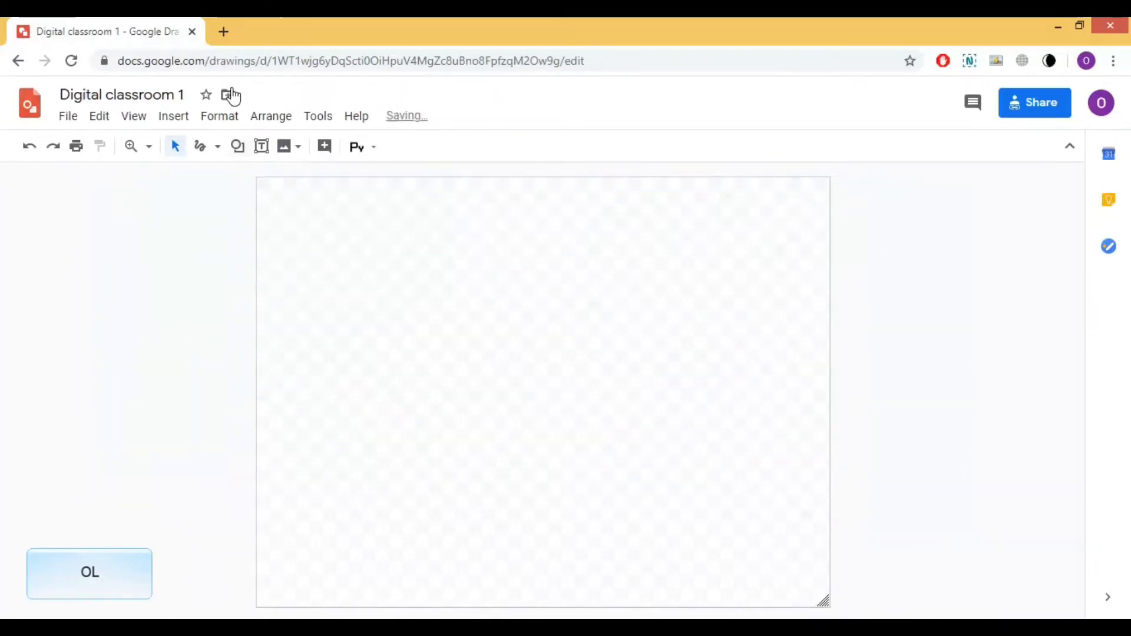
# Open a new browser tab and search Google Images for "city map"
pyautogui.click(230, 34)
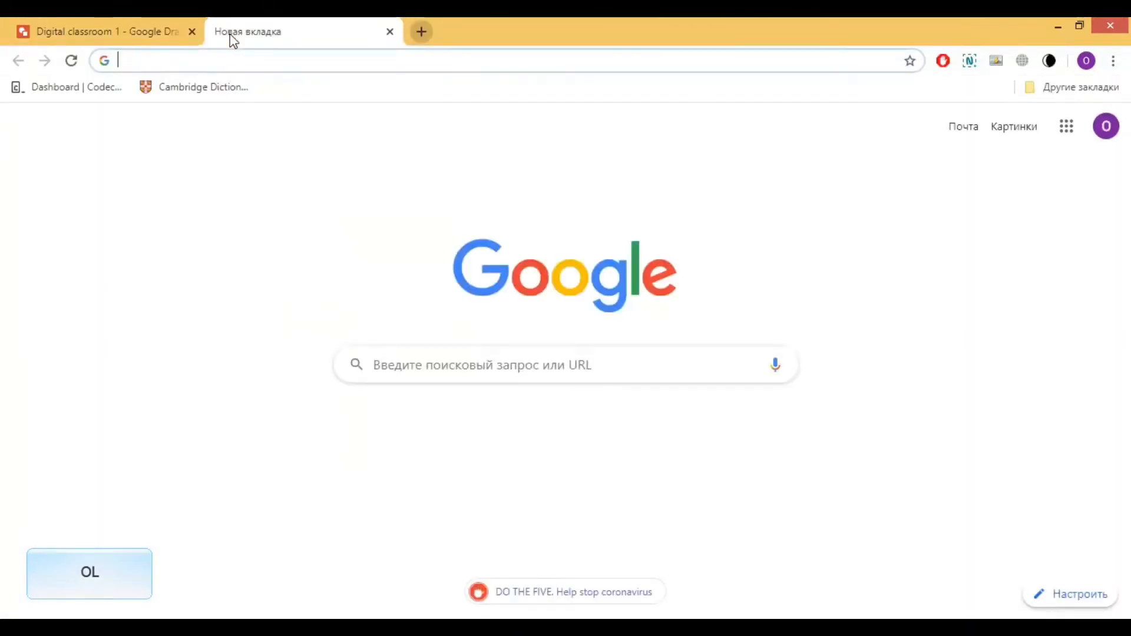
pyautogui.write('city map')
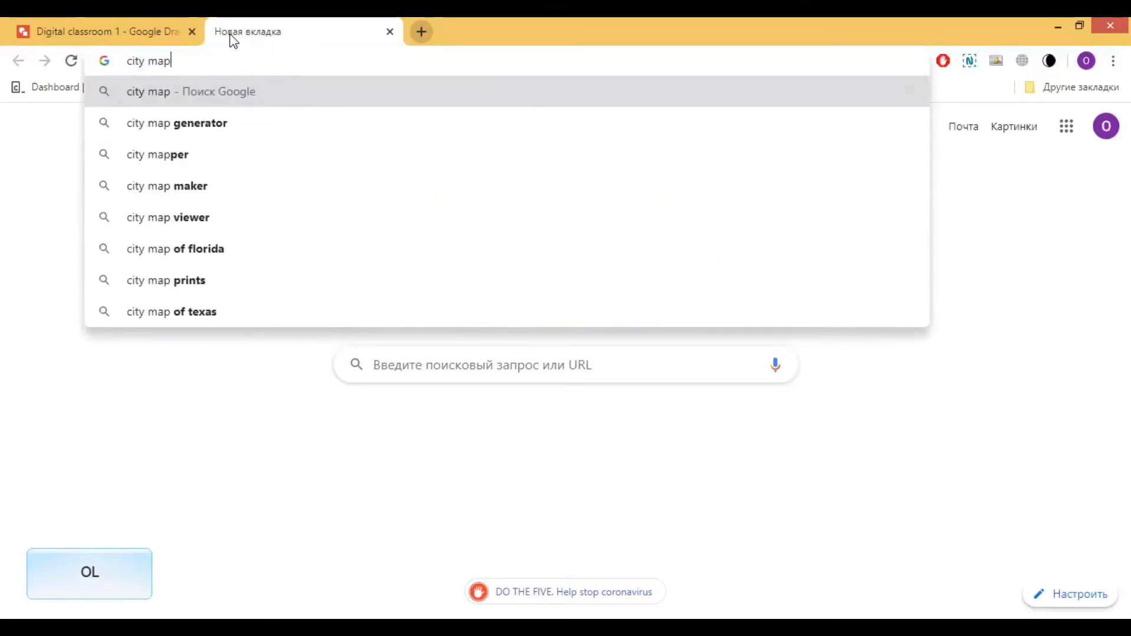
pyautogui.press('Return')
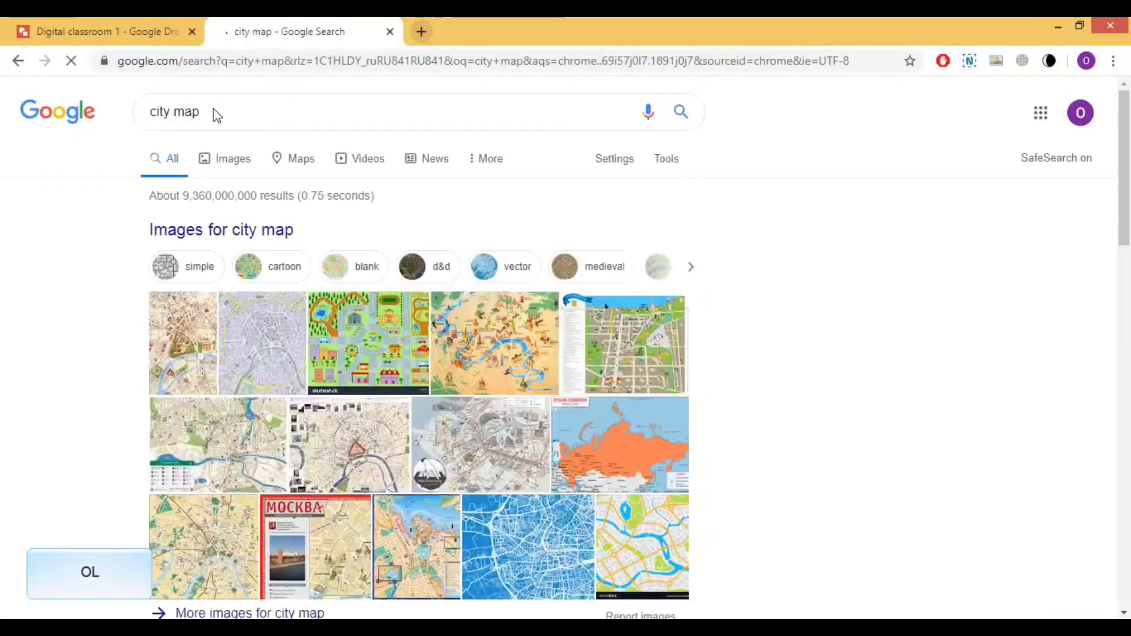
pyautogui.click(233, 168)
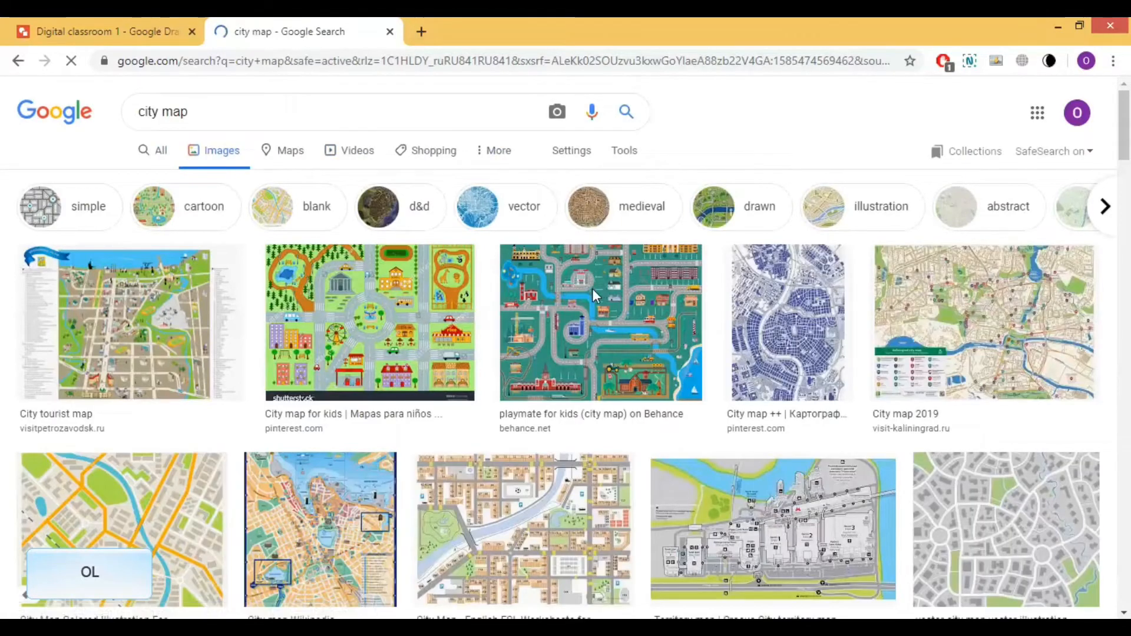
# Add the thumbnail of the ESL worksheet city map from the image results to the drawing and enlarge it
pyautogui.scroll(-1, 599, 288)
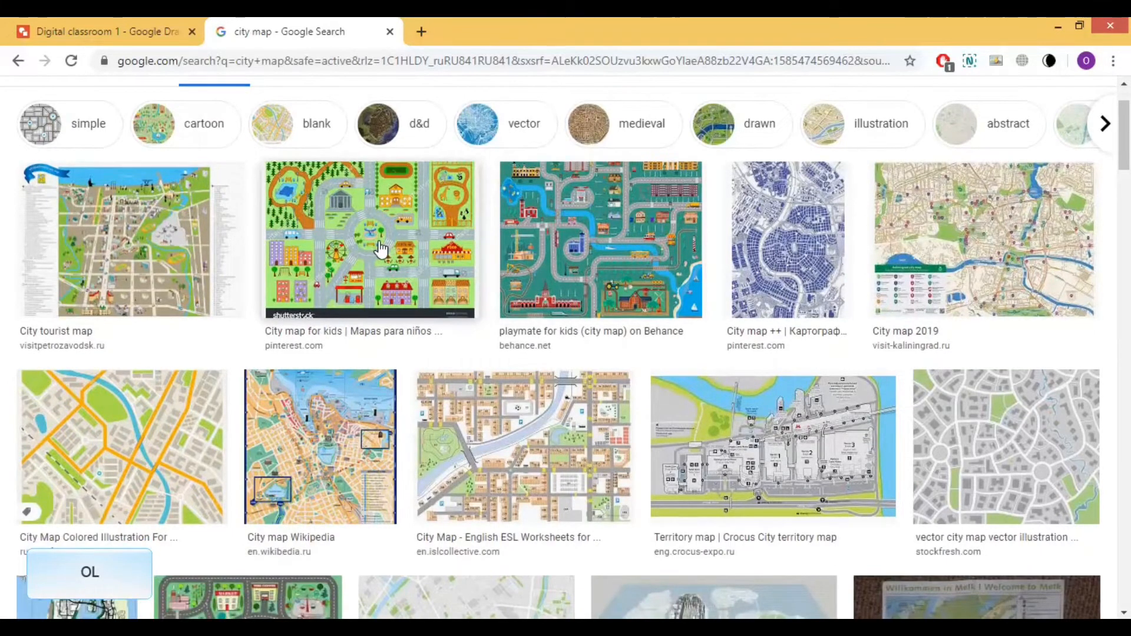
pyautogui.moveTo(482, 451)
pyautogui.mouseDown()
pyautogui.moveTo(430, 391)
pyautogui.moveTo(488, 508)
pyautogui.moveTo(232, 103)
pyautogui.moveTo(147, 30)
pyautogui.moveTo(319, 328)
pyautogui.moveTo(307, 327)
pyautogui.mouseUp()
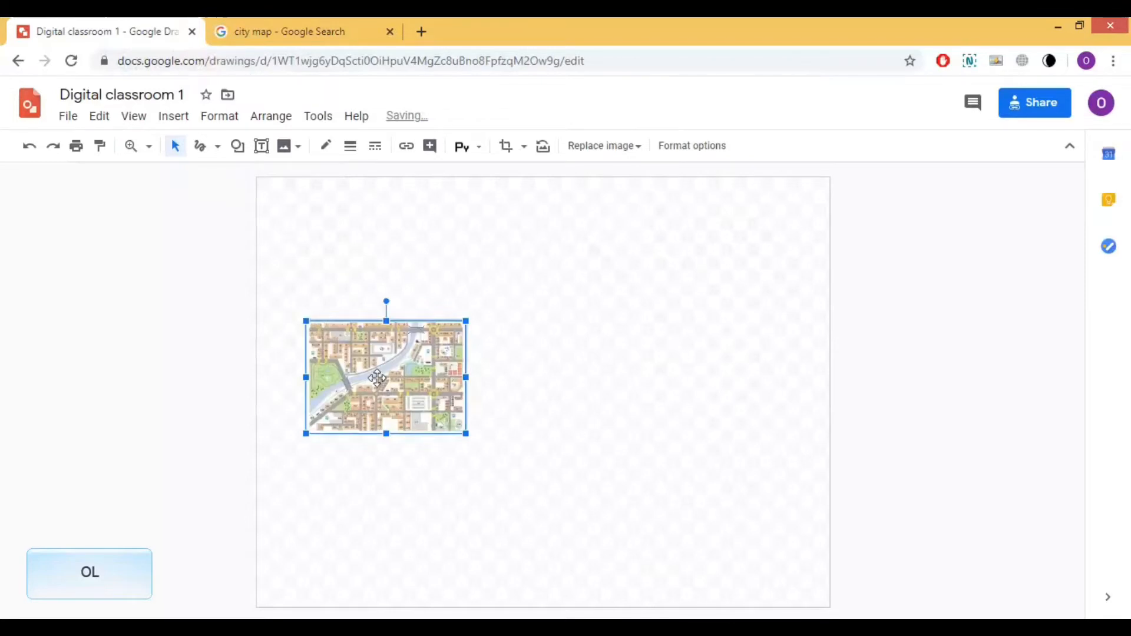
pyautogui.moveTo(498, 301); pyautogui.dragTo(666, 177)
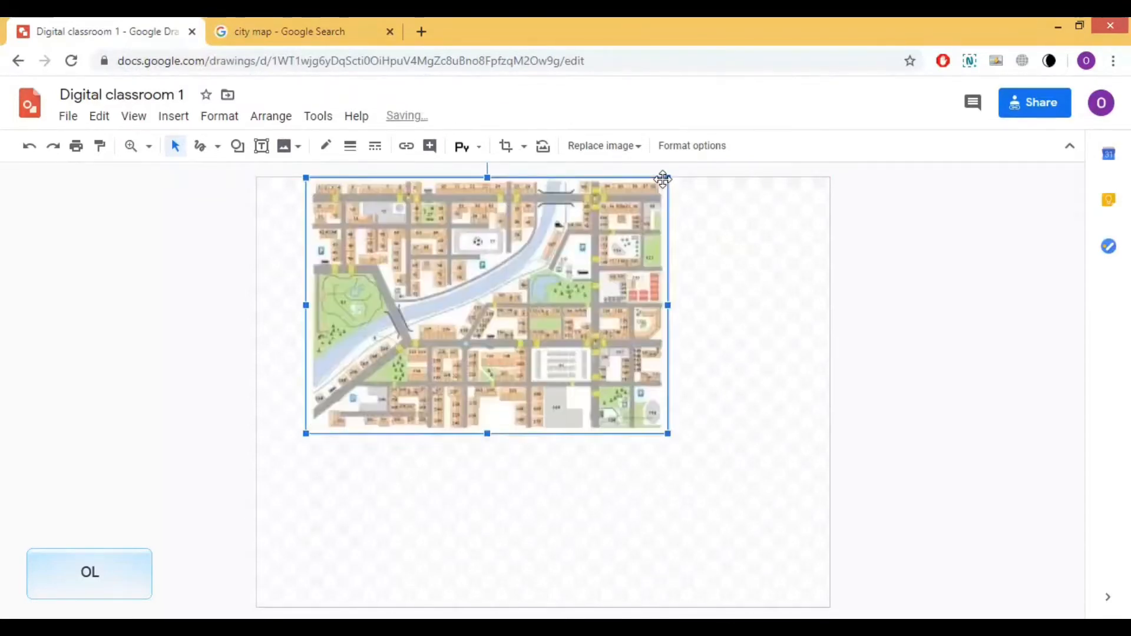
# Open the large preview of the ESL worksheet city map in the image results and add that version to the drawing
pyautogui.click(318, 28)
pyautogui.scroll(-3, 514, 366)
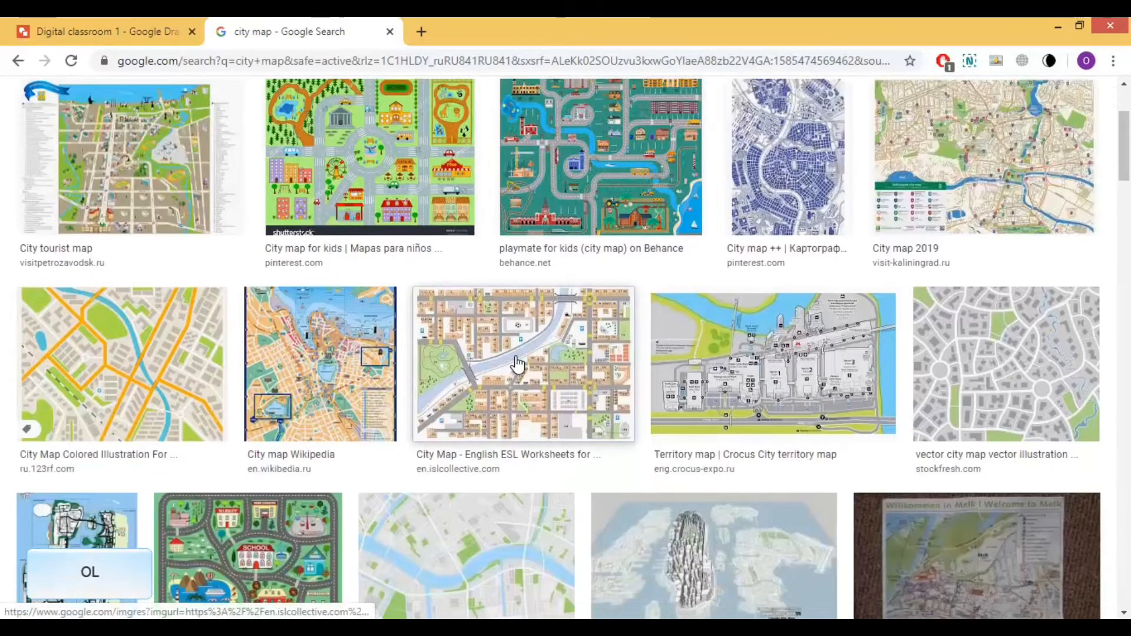
pyautogui.click(514, 365)
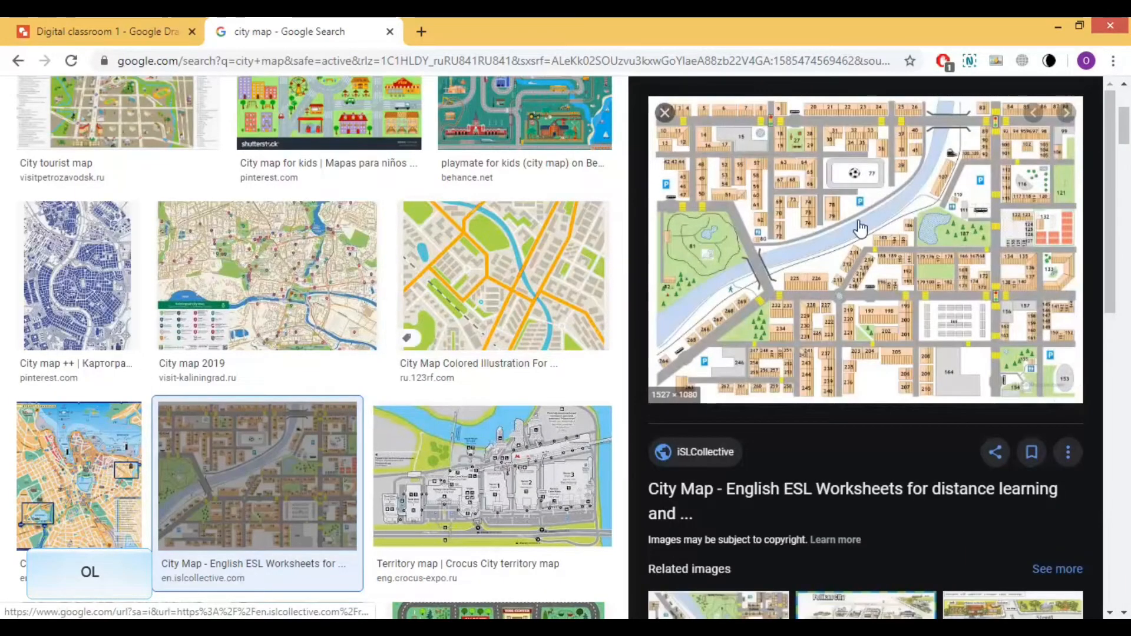
pyautogui.moveTo(802, 226); pyautogui.dragTo(784, 357)
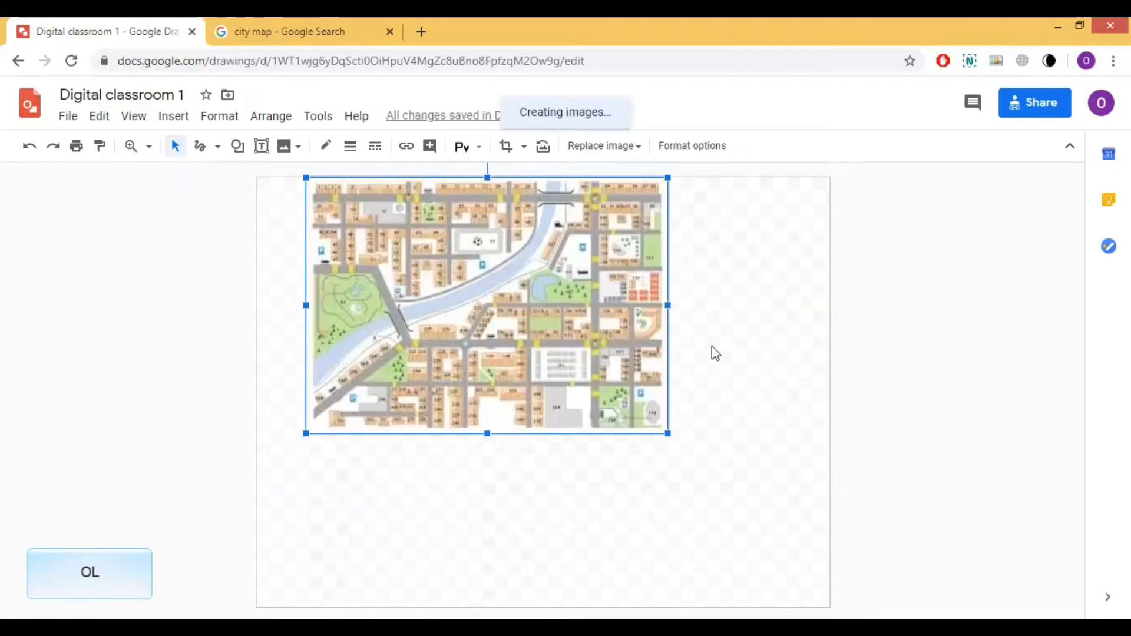
# Delete the low-resolution map and fit the sharper map to the canvas, enlarging it to about the full canvas width
pyautogui.moveTo(551, 318); pyautogui.dragTo(268, 481)
pyautogui.moveTo(783, 457); pyautogui.dragTo(454, 462)
pyautogui.moveTo(730, 372); pyautogui.dragTo(923, 232)
pyautogui.click(285, 435)
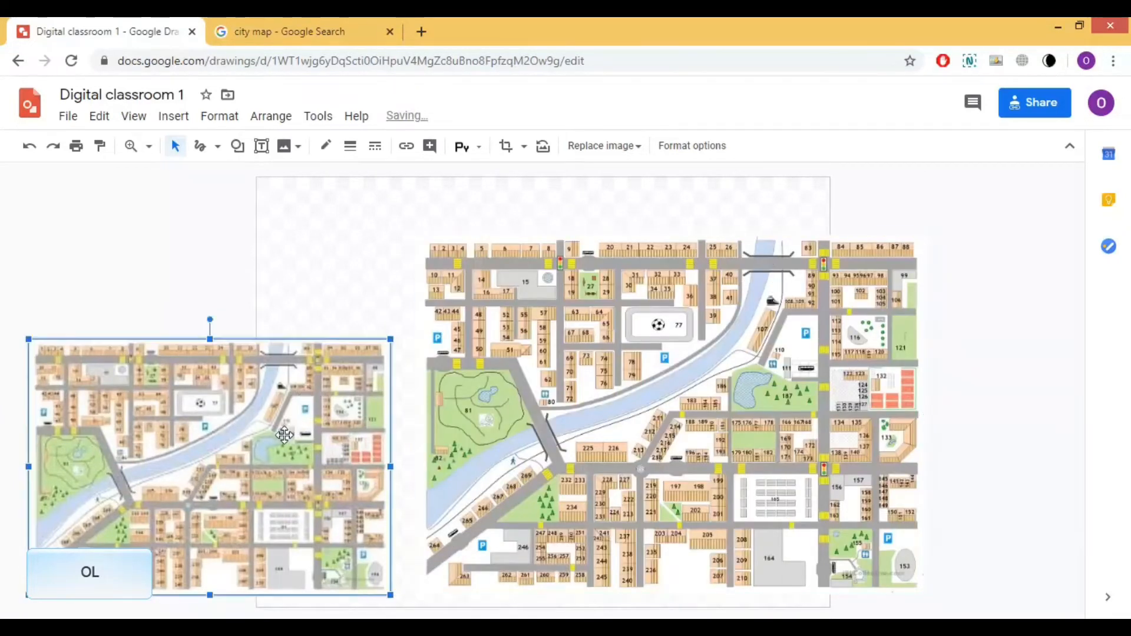
pyautogui.press('Delete')
pyautogui.moveTo(694, 468); pyautogui.dragTo(535, 483)
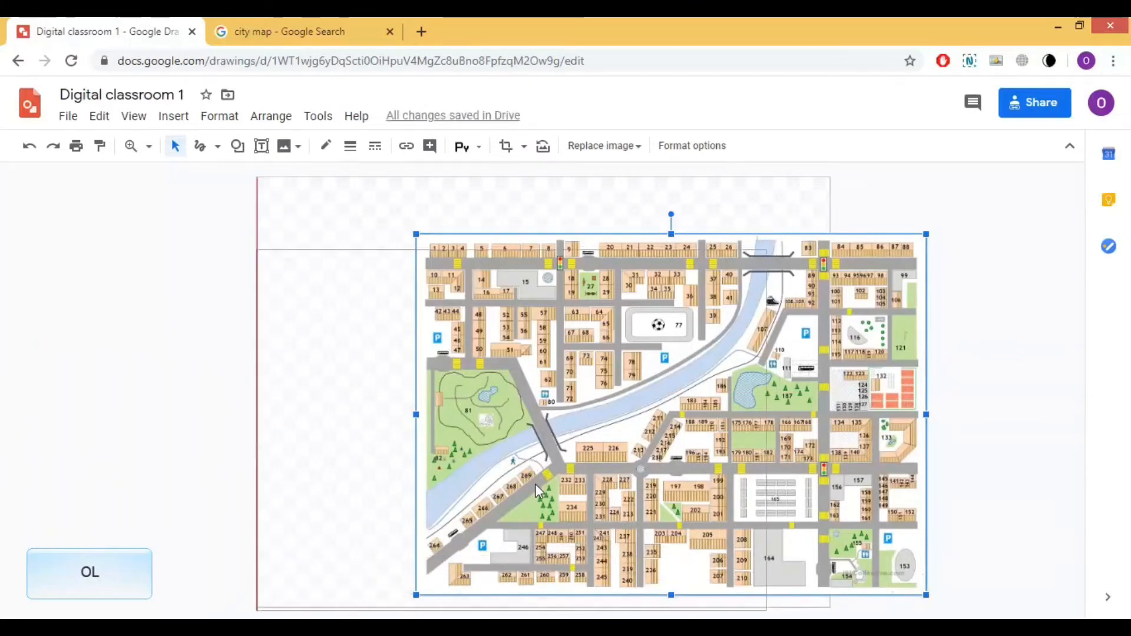
pyautogui.moveTo(766, 251); pyautogui.dragTo(825, 194)
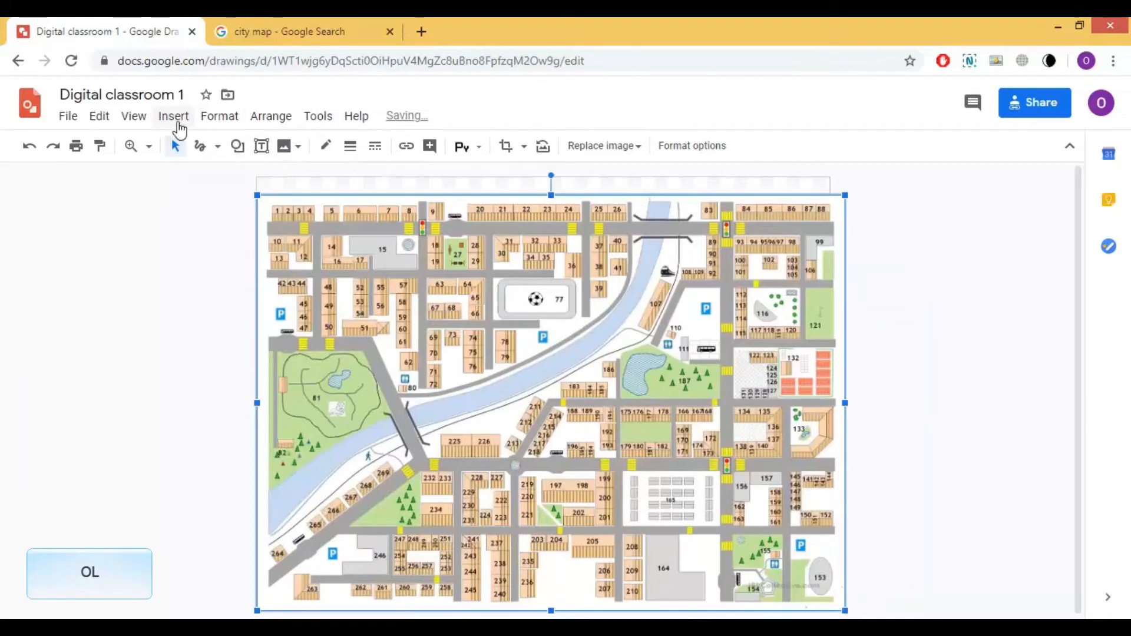
# Insert the word art "river", shrink it, place it over the river on the map and fill it black
pyautogui.click(177, 120)
pyautogui.click(199, 306)
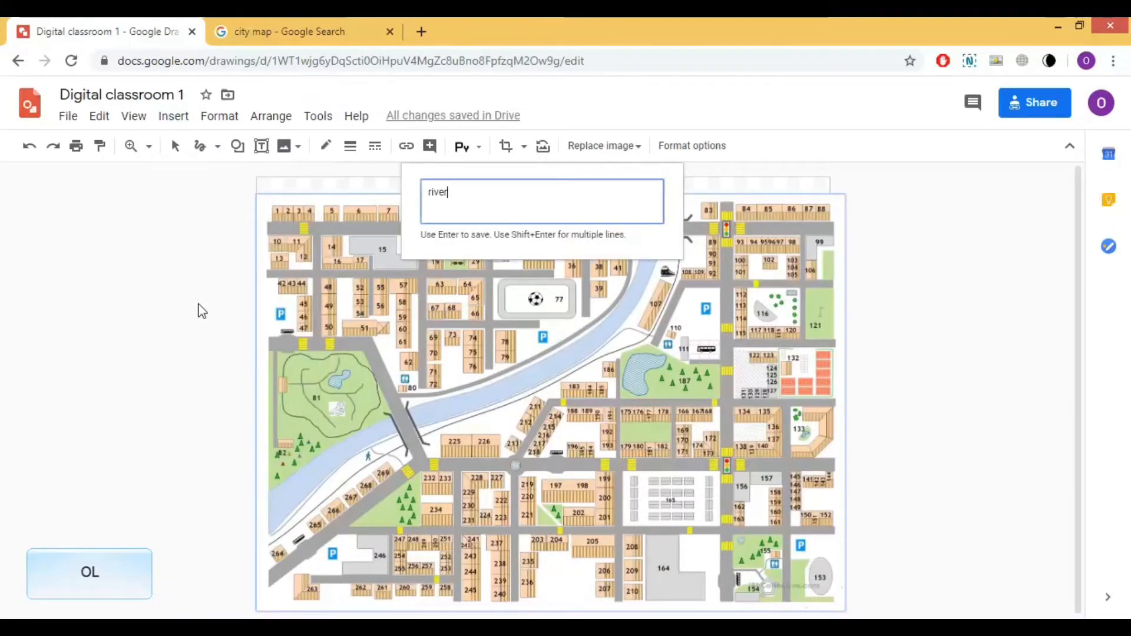
pyautogui.press('Return')
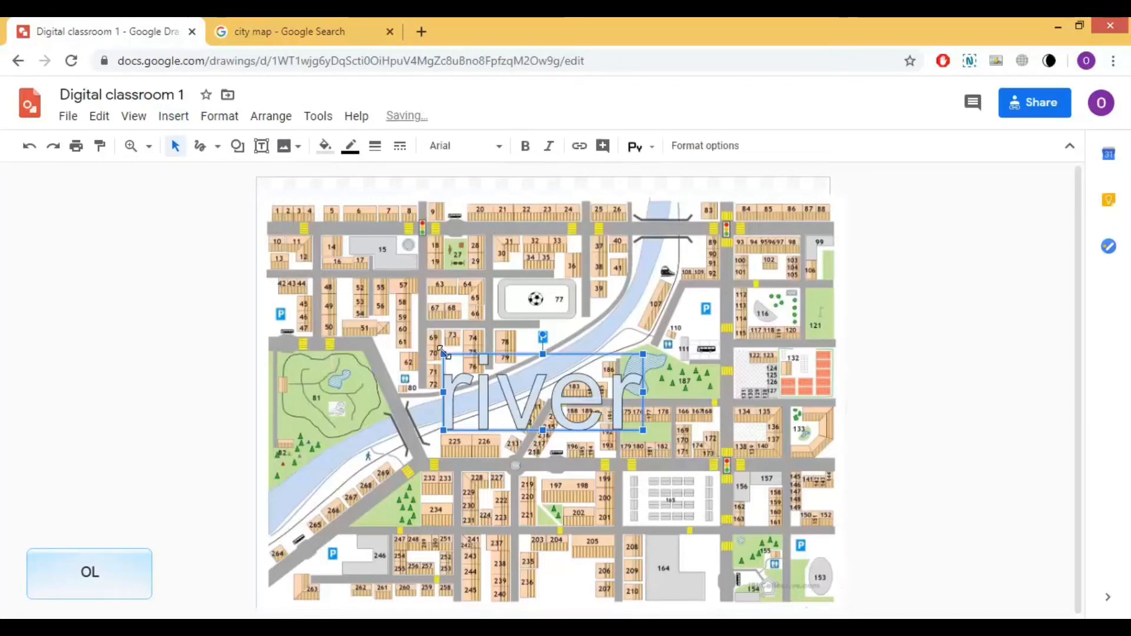
pyautogui.moveTo(484, 361); pyautogui.dragTo(489, 389)
pyautogui.click(324, 146)
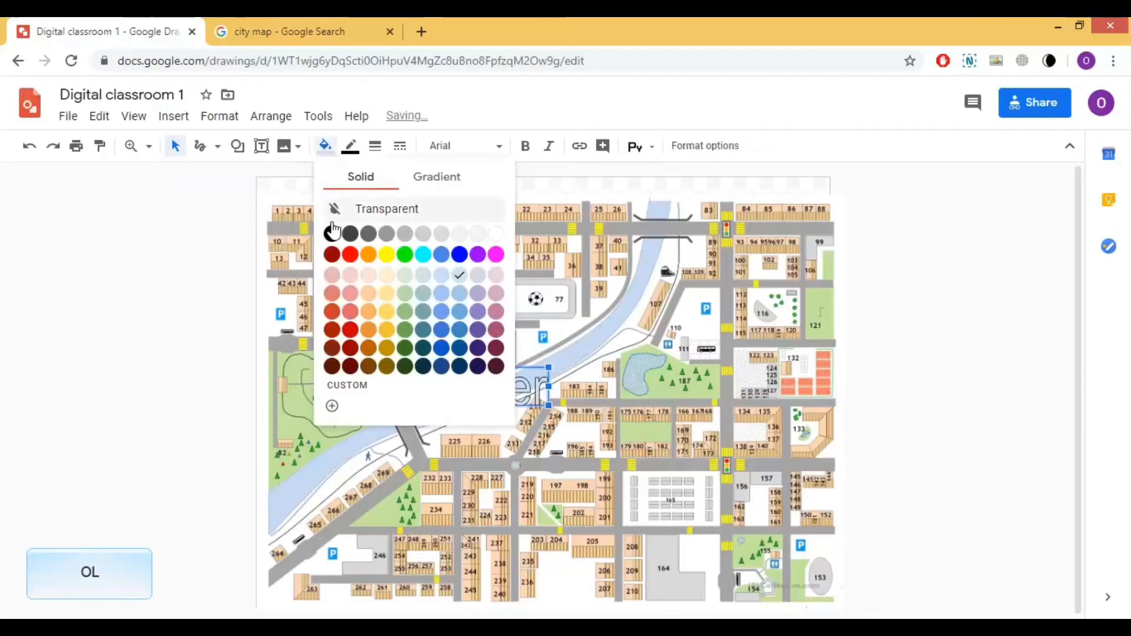
pyautogui.click(331, 230)
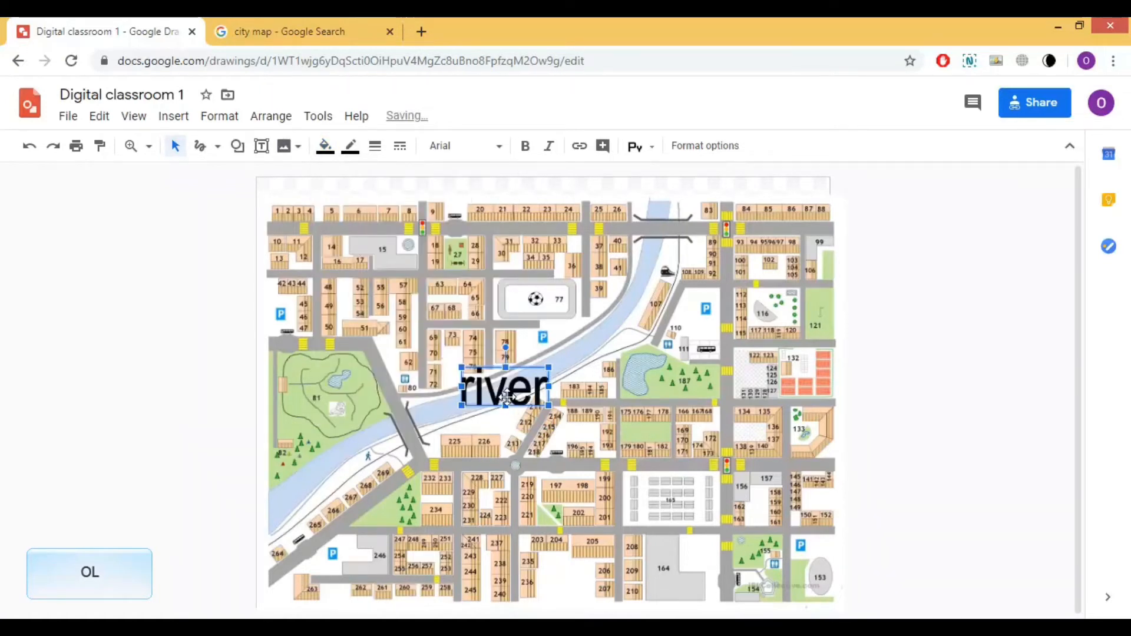
# Duplicate the river label, move the copy to the bridge at the map's upper edge and change its text to "bridge"
pyautogui.hotkey('ctrl', 'd')
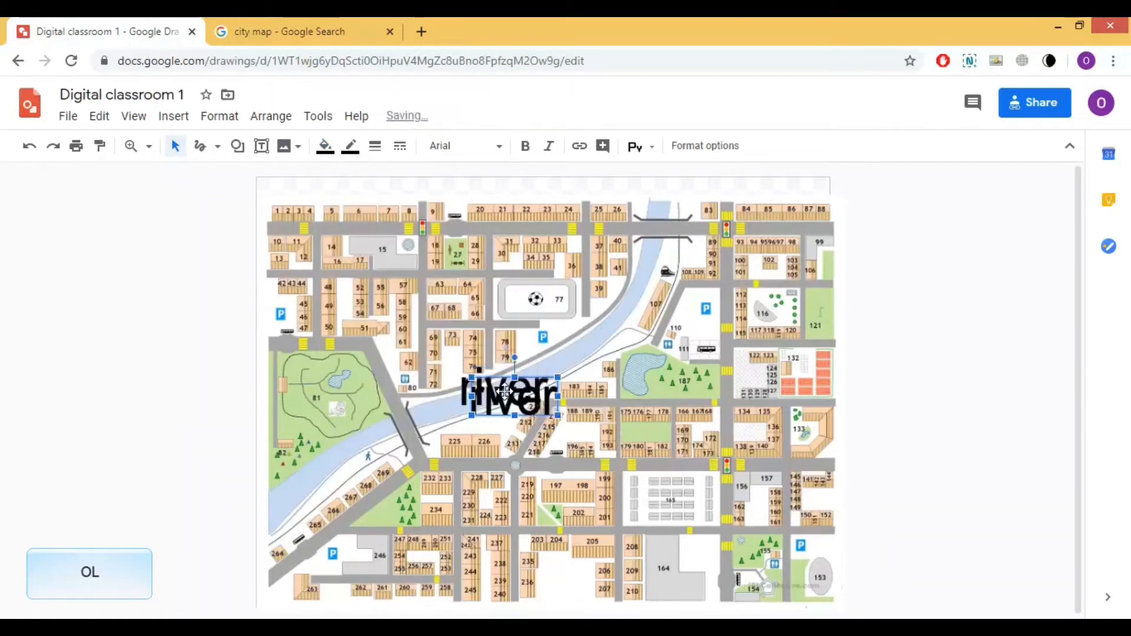
pyautogui.moveTo(521, 395); pyautogui.dragTo(666, 235)
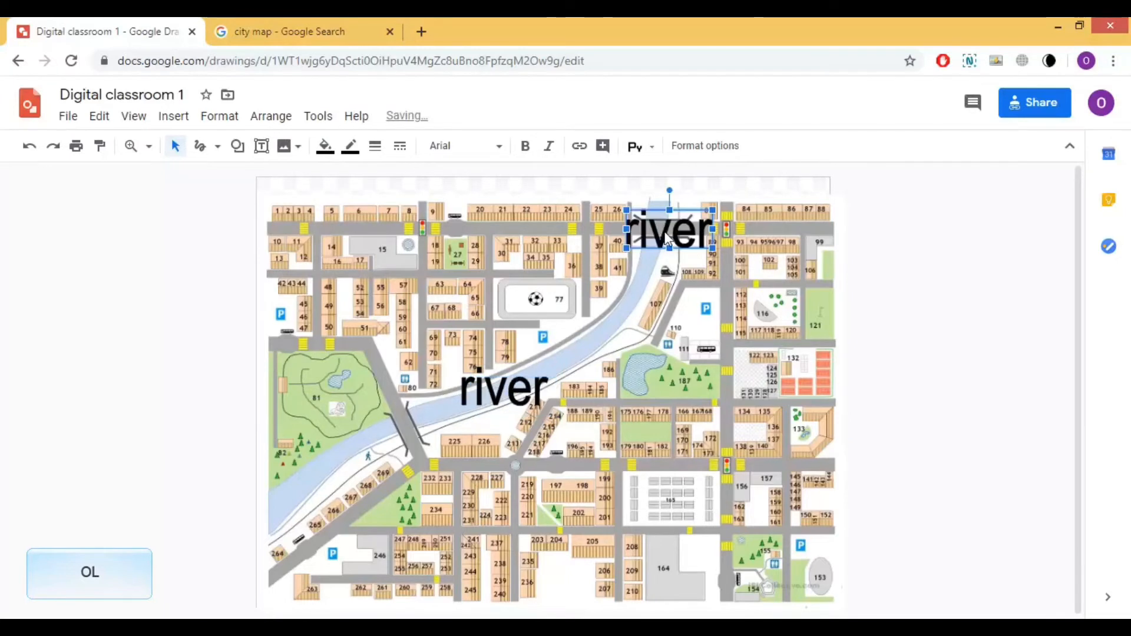
pyautogui.doubleClick(665, 236)
pyautogui.write('bridge')
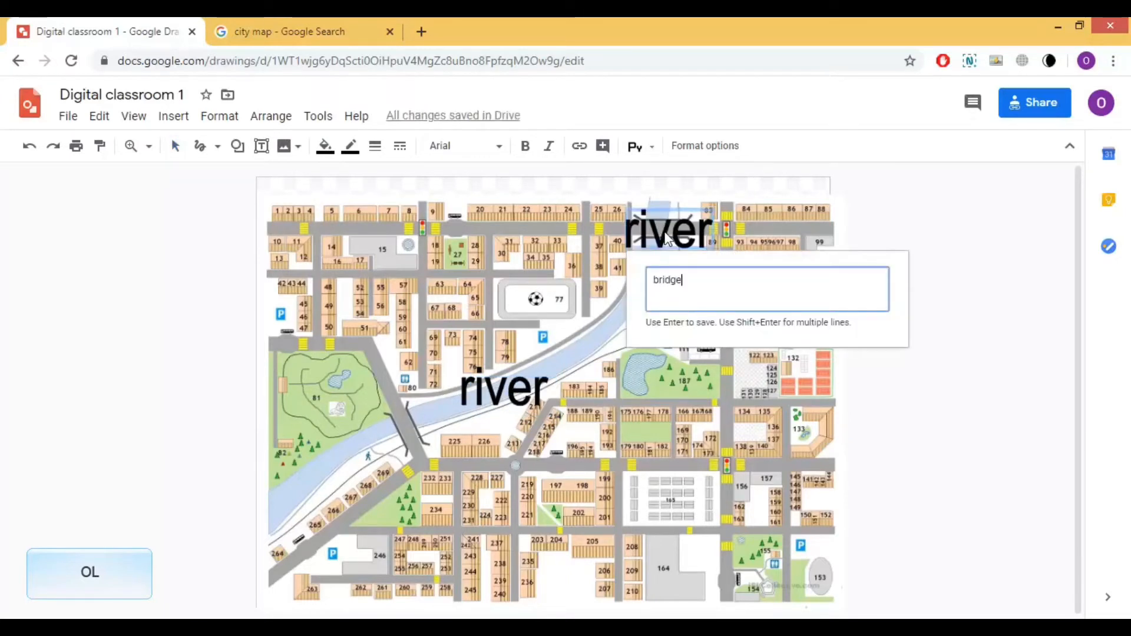
pyautogui.press('Return')
# Duplicate the bridge label, place the copy below it and change its text to "station"
pyautogui.hotkey('ctrl', 'd')
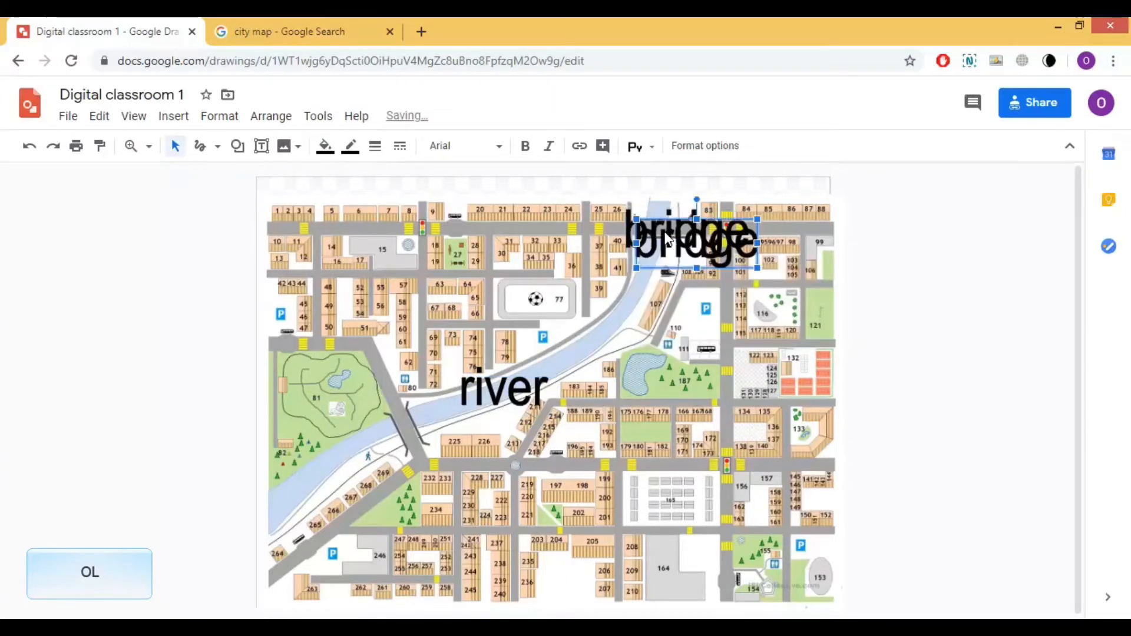
pyautogui.moveTo(663, 234); pyautogui.dragTo(671, 327)
pyautogui.doubleClick(671, 326)
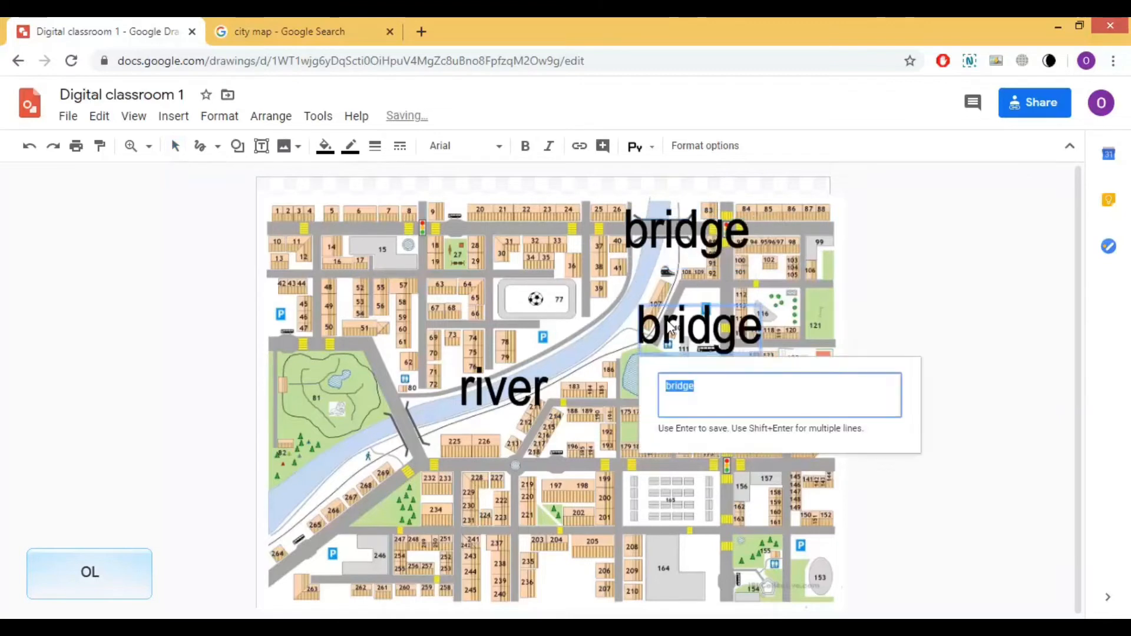
pyautogui.write('statio')
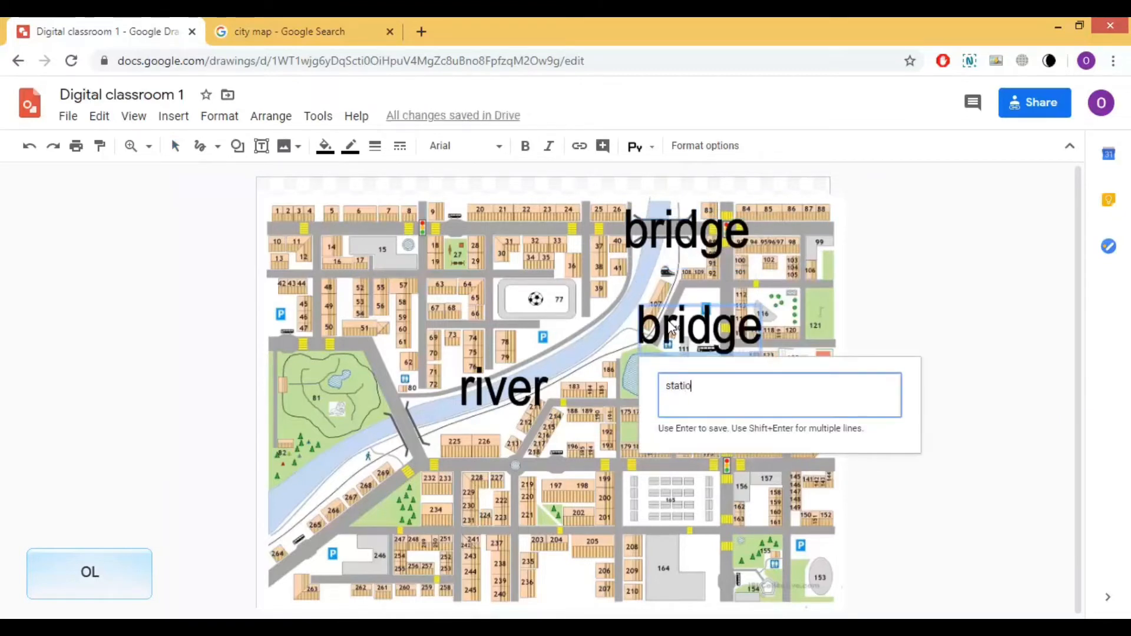
pyautogui.write('n')
pyautogui.press('Return')
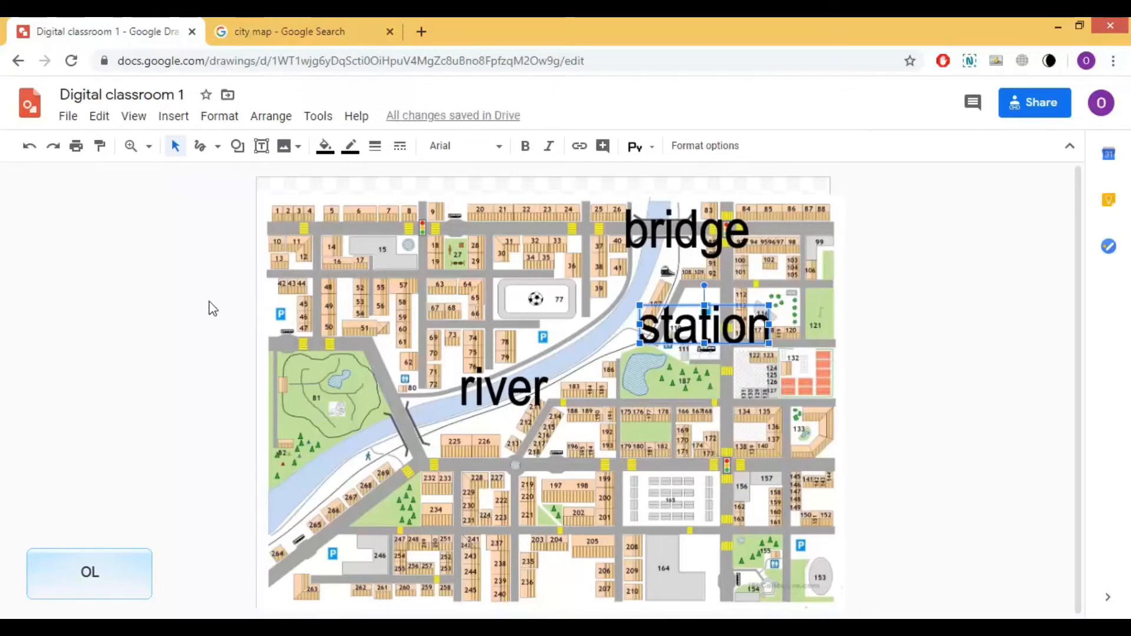
# Delete the map image and spread the words over the canvas: "river" lower left, "station" lower right and "bridge" near the centre
pyautogui.click(359, 303)
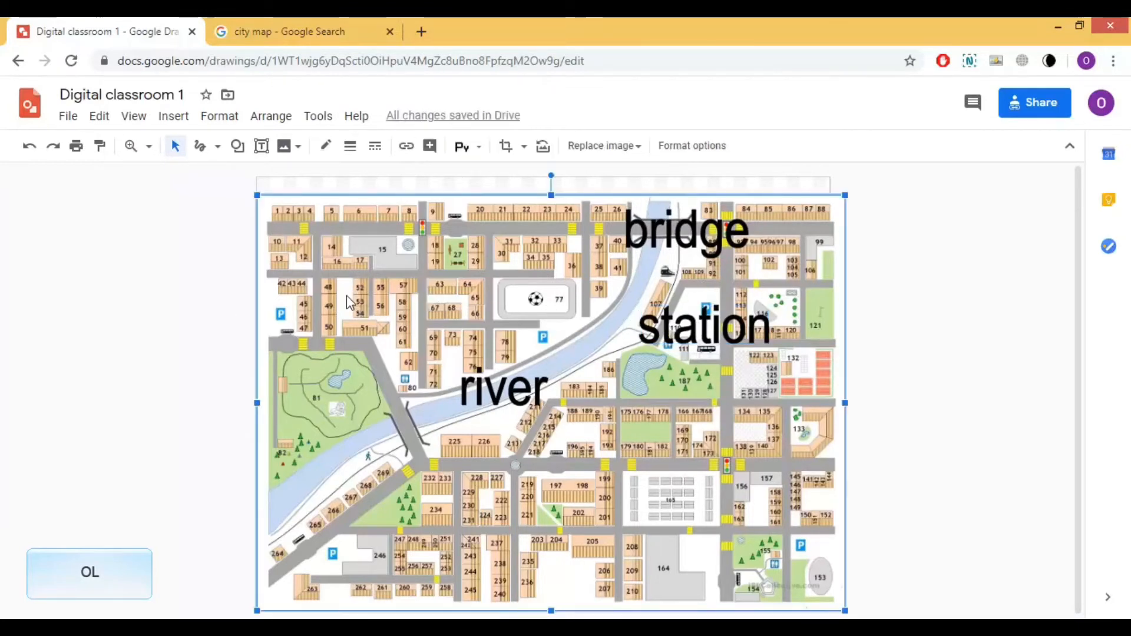
pyautogui.press('Delete')
pyautogui.moveTo(497, 380); pyautogui.dragTo(344, 511)
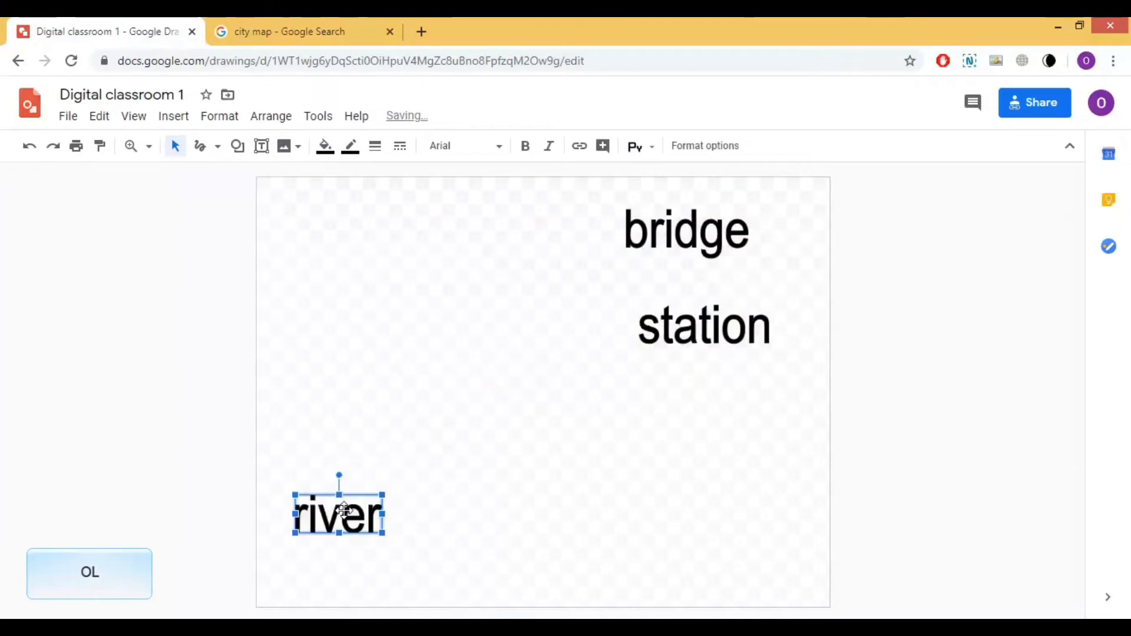
pyautogui.moveTo(654, 335); pyautogui.dragTo(699, 526)
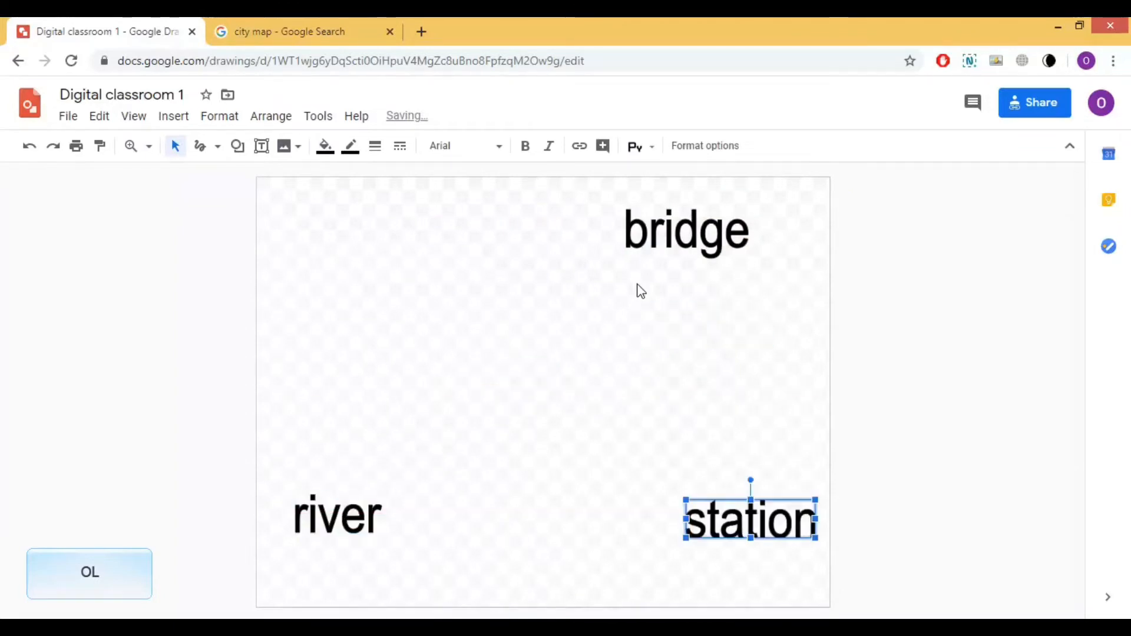
pyautogui.click(646, 240)
pyautogui.moveTo(646, 240); pyautogui.dragTo(513, 391)
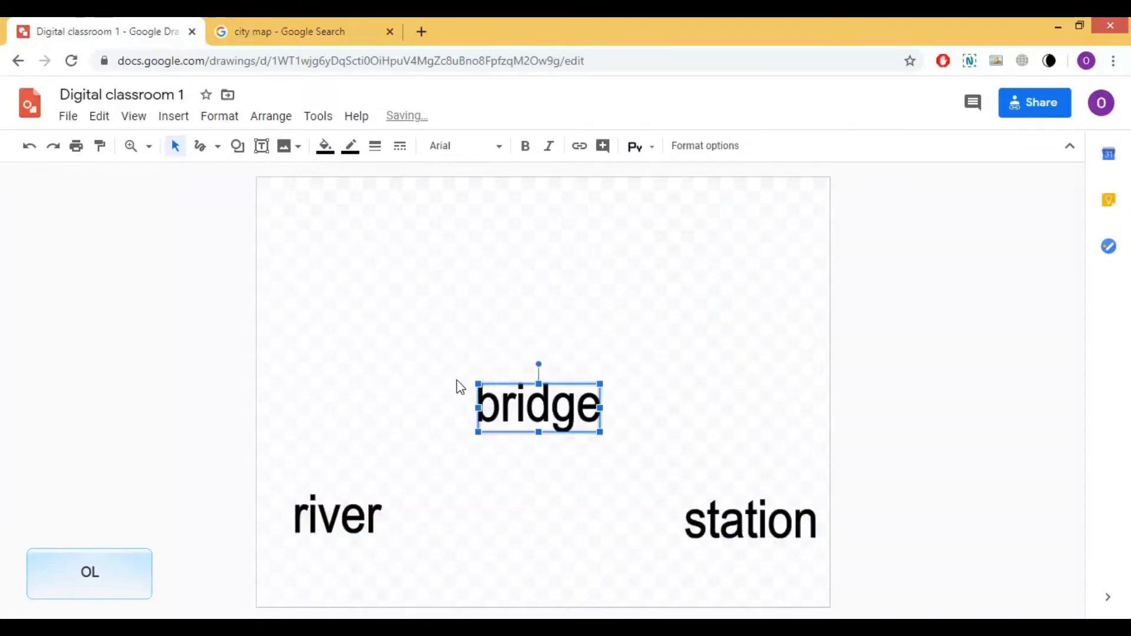
# Move the words "river", "bridge" and "station" off the canvas and stack them beside its right edge
pyautogui.moveTo(365, 500); pyautogui.dragTo(928, 185)
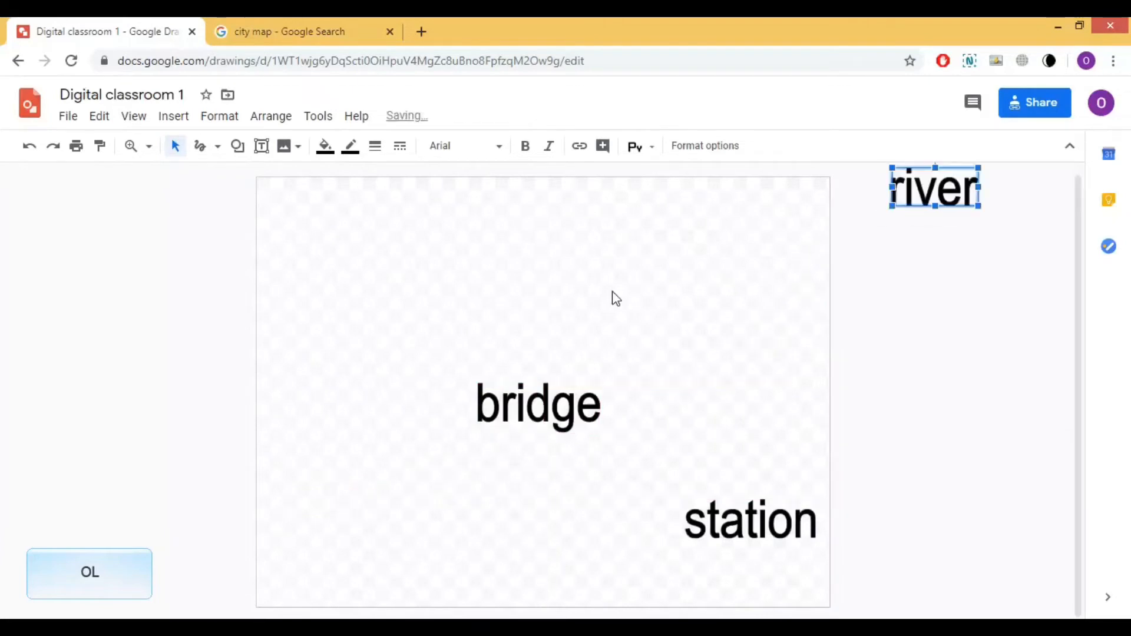
pyautogui.moveTo(525, 415); pyautogui.dragTo(939, 255)
pyautogui.moveTo(740, 497); pyautogui.dragTo(934, 298)
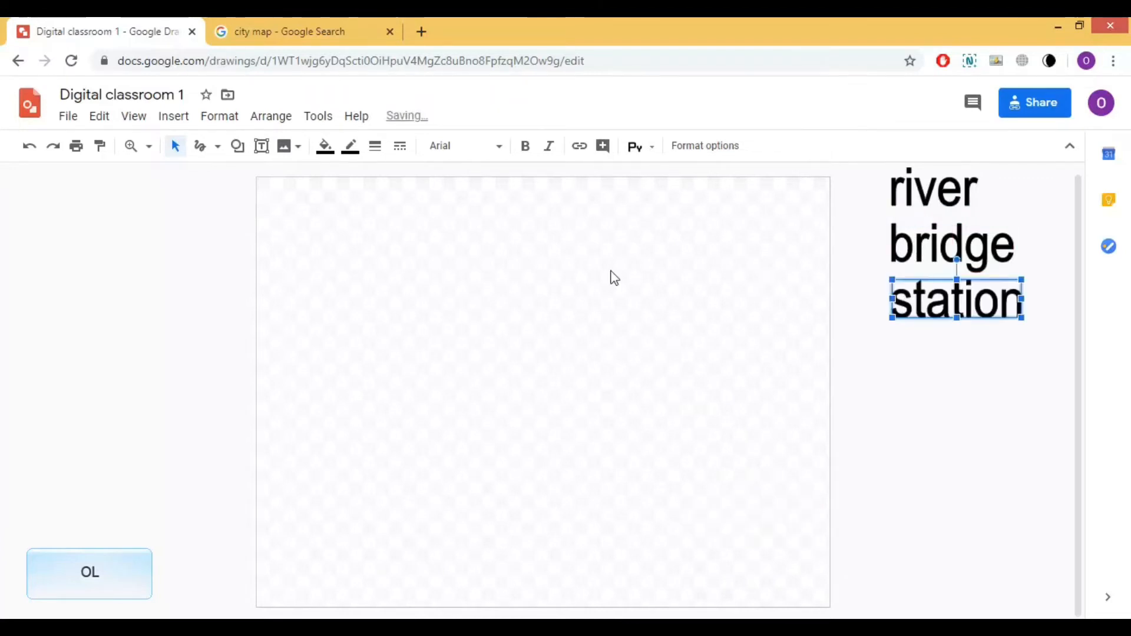
pyautogui.click(575, 270)
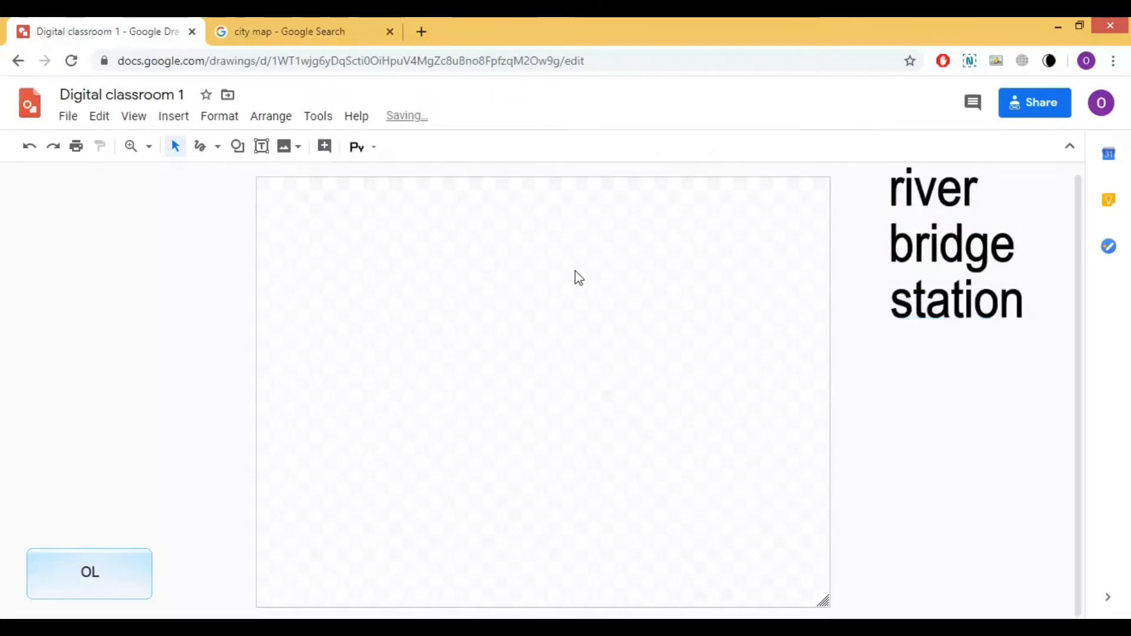
# Search Google Images for "worksheet gap filling" and open the preview of the Funny Poem: Past Simple Gap Fill Worksheet
pyautogui.click(309, 18)
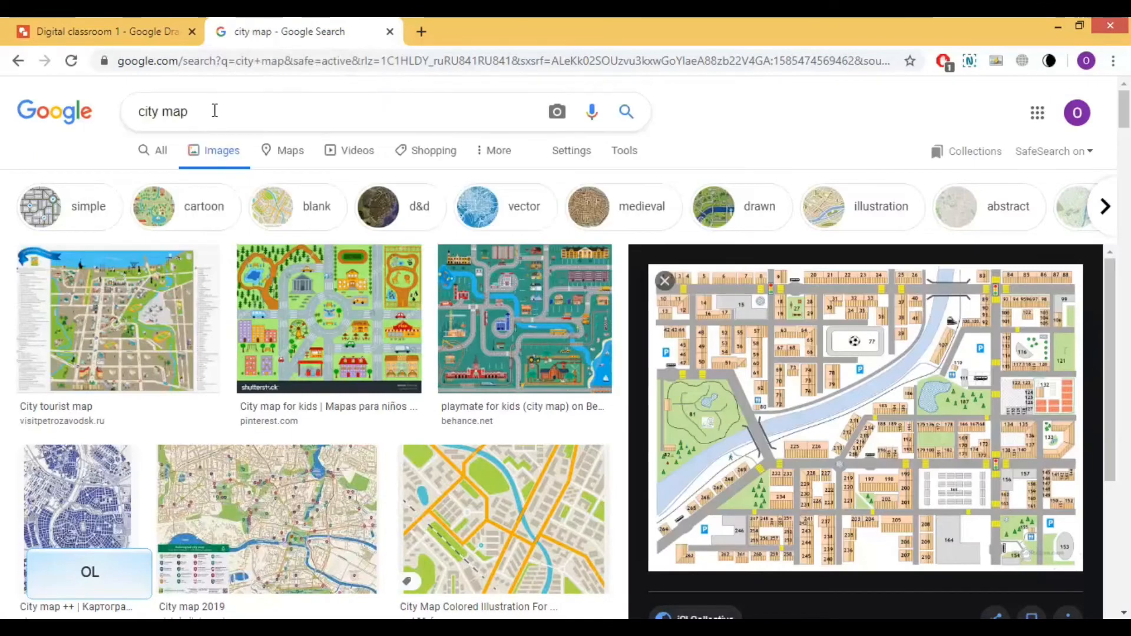
pyautogui.write('worksheet')
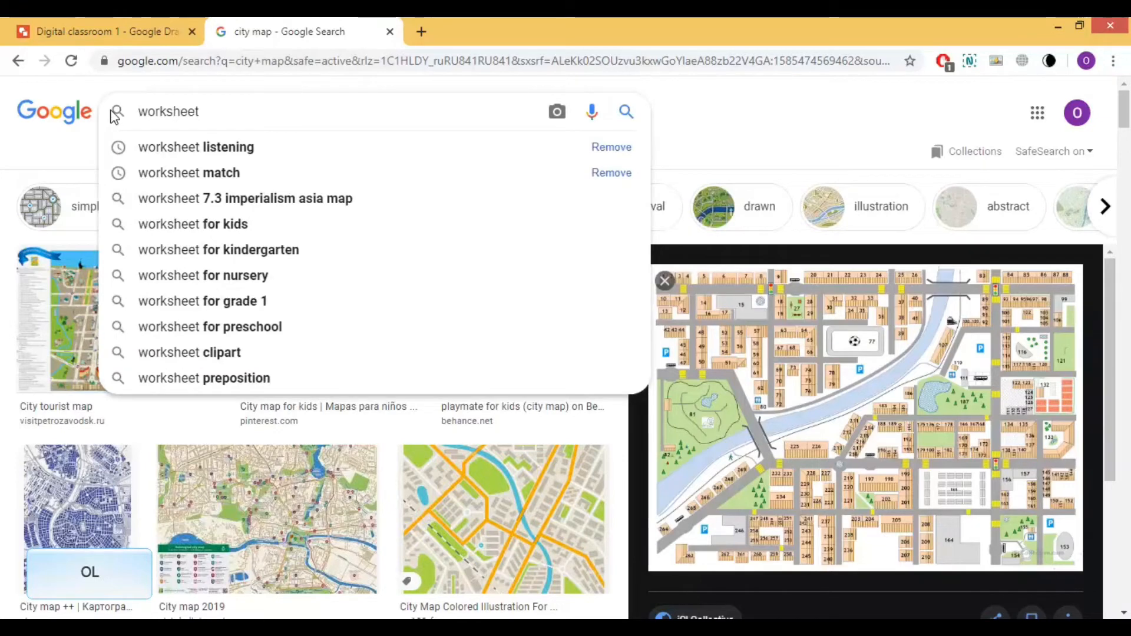
pyautogui.write('gap')
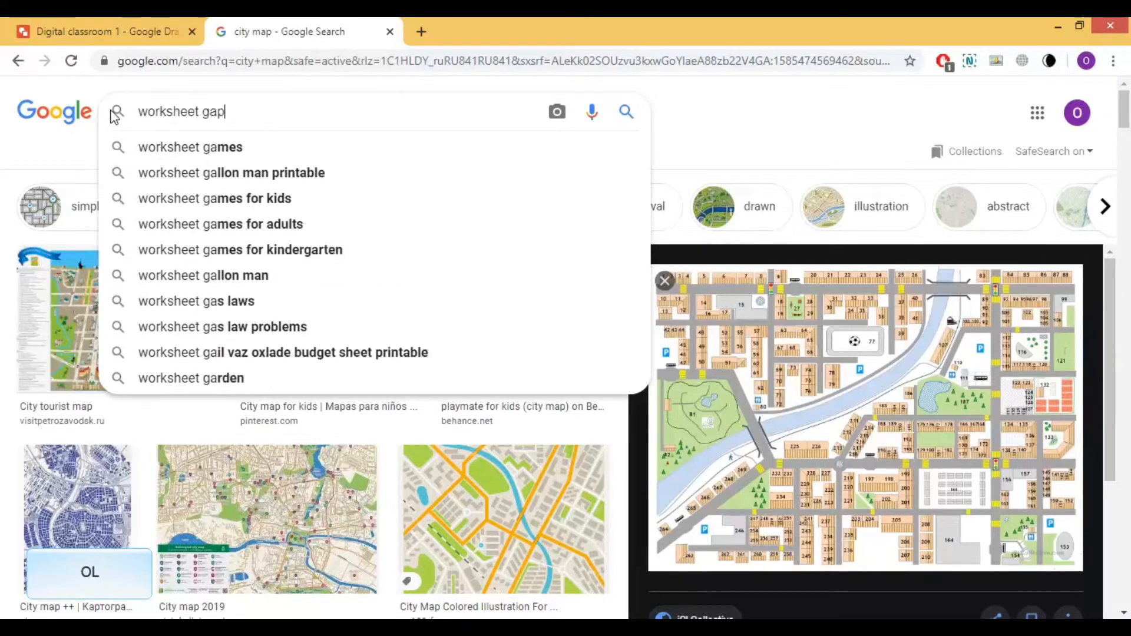
pyautogui.write(' filling')
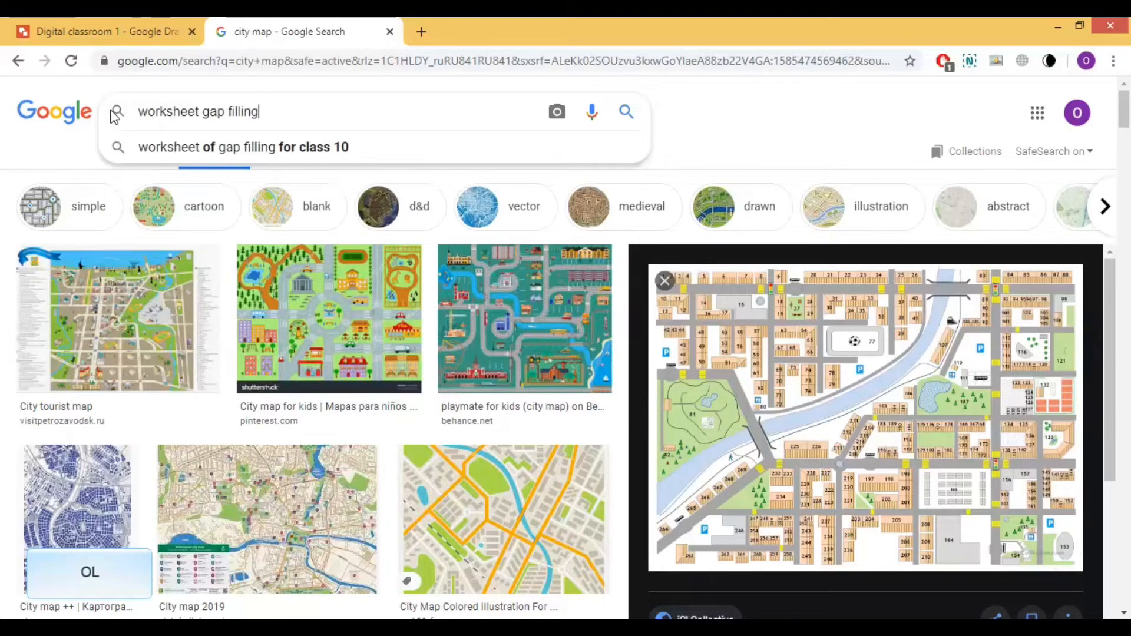
pyautogui.press('Return')
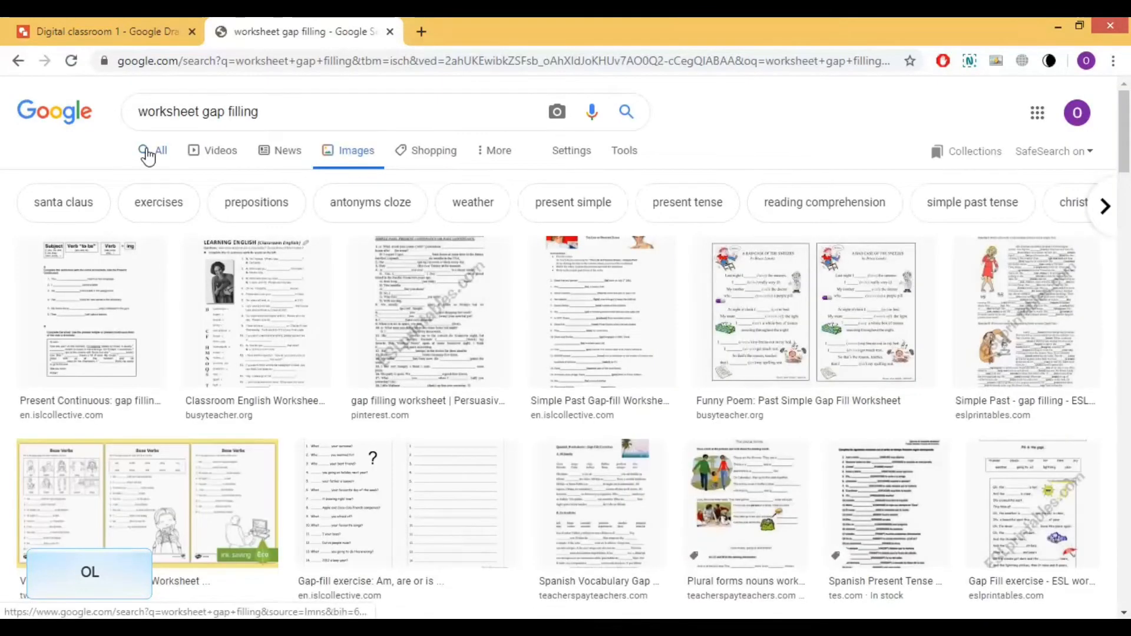
pyautogui.click(740, 303)
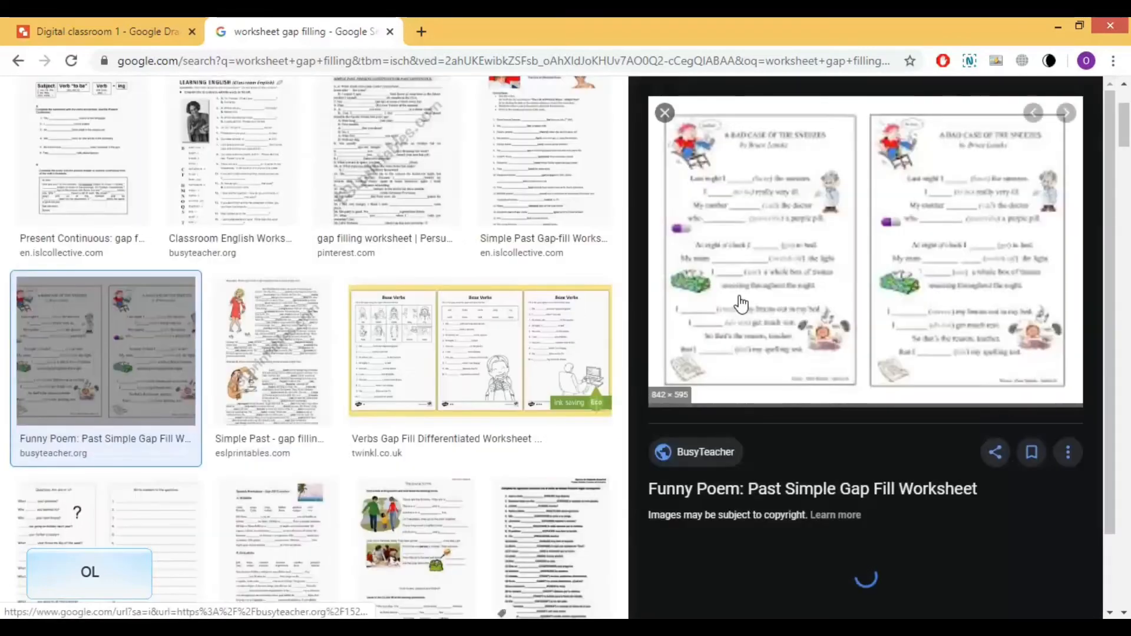
# Bring the Funny Poem worksheet image into the Digital classroom 1 drawing, align it lower left and enlarge it to cover the canvas
pyautogui.moveTo(764, 231); pyautogui.dragTo(448, 315)
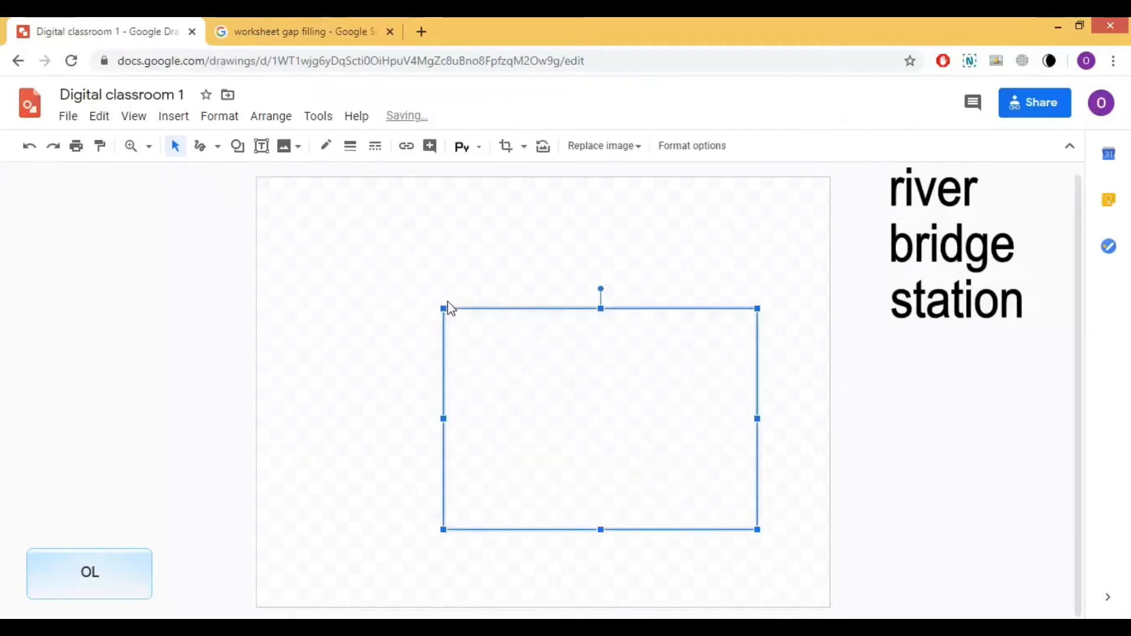
pyautogui.moveTo(556, 384); pyautogui.dragTo(382, 459)
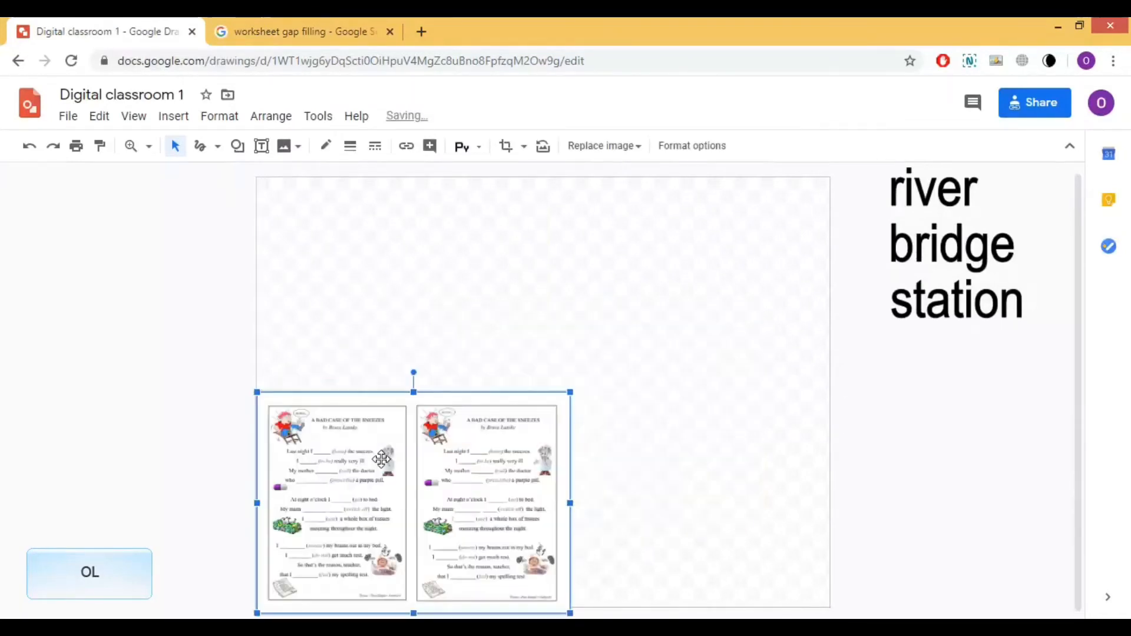
pyautogui.moveTo(567, 397); pyautogui.dragTo(869, 178)
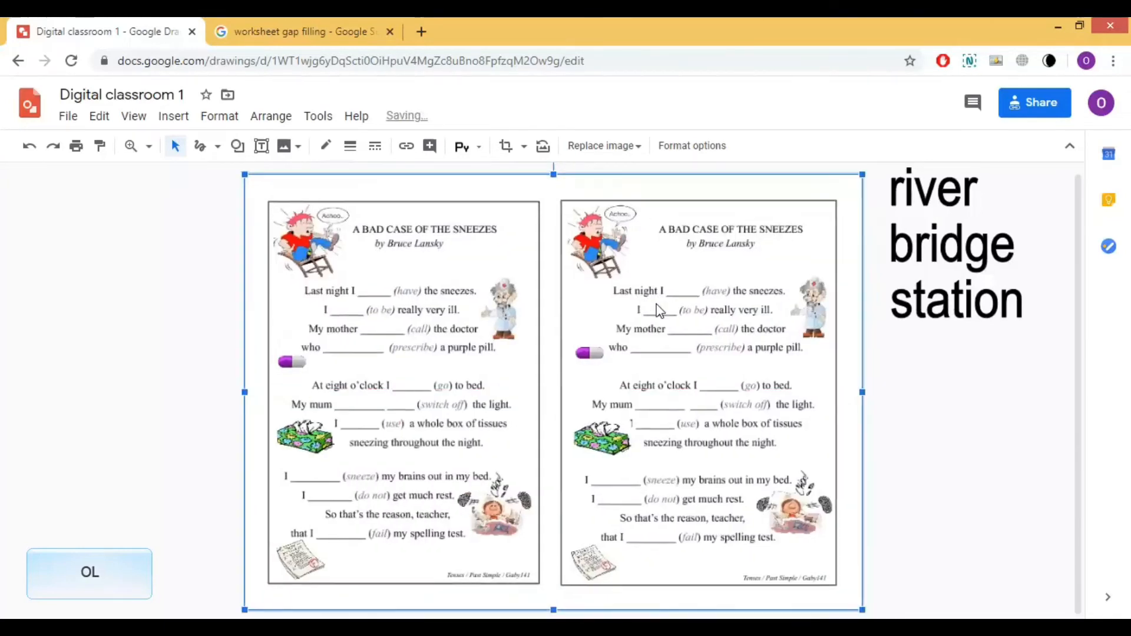
# Place the word "river" over the first gap of the left worksheet and send the worksheet image to the back
pyautogui.click(941, 197)
pyautogui.moveTo(937, 200); pyautogui.dragTo(394, 293)
pyautogui.click(393, 293)
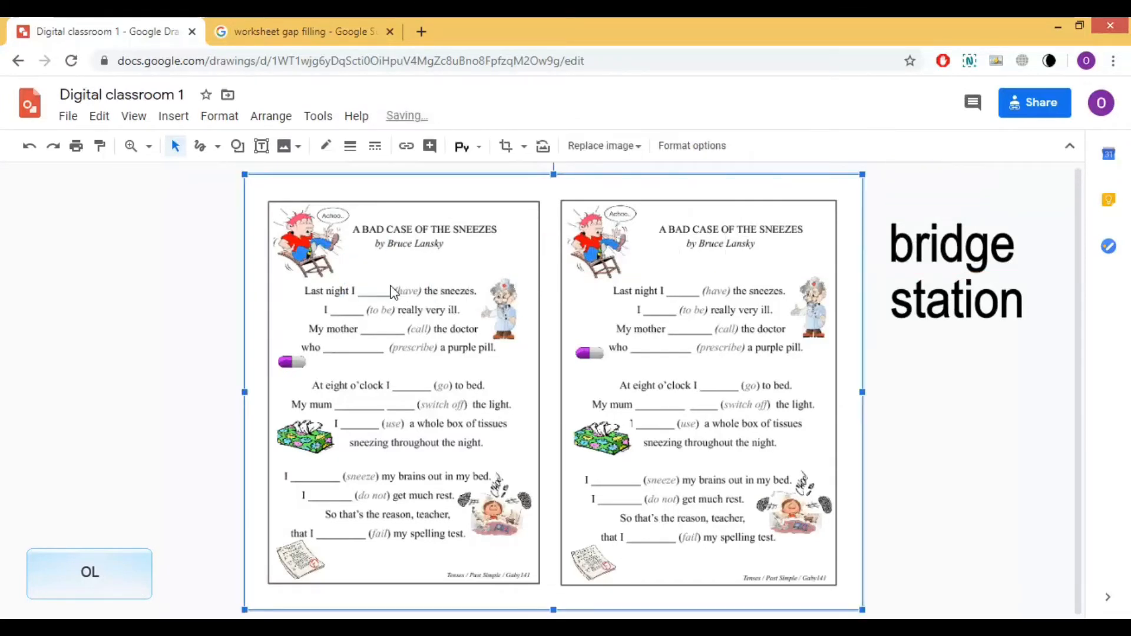
pyautogui.rightClick(377, 283)
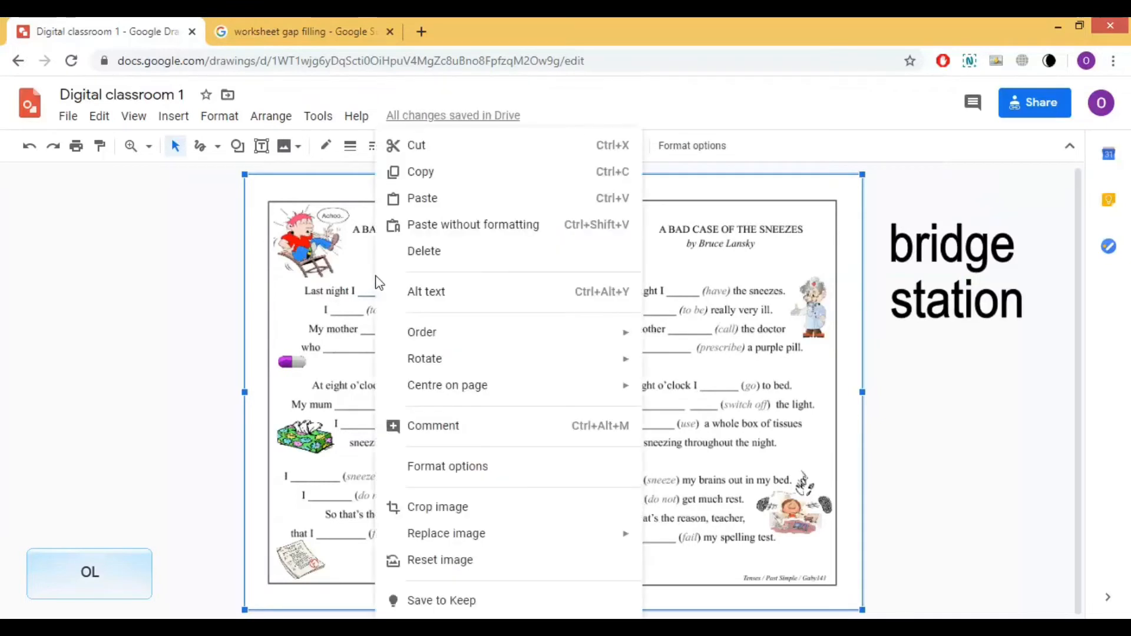
pyautogui.moveTo(600, 335)
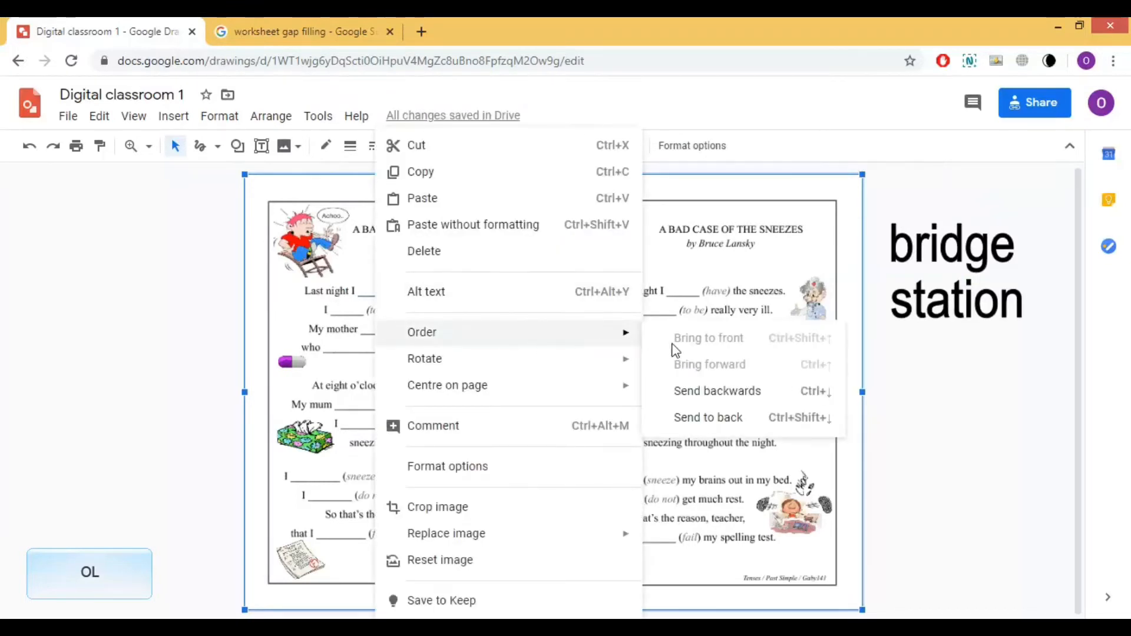
pyautogui.click(733, 418)
# Change the "river" word art to "had", shrink it and move it off the canvas above "bridge"
pyautogui.click(384, 285)
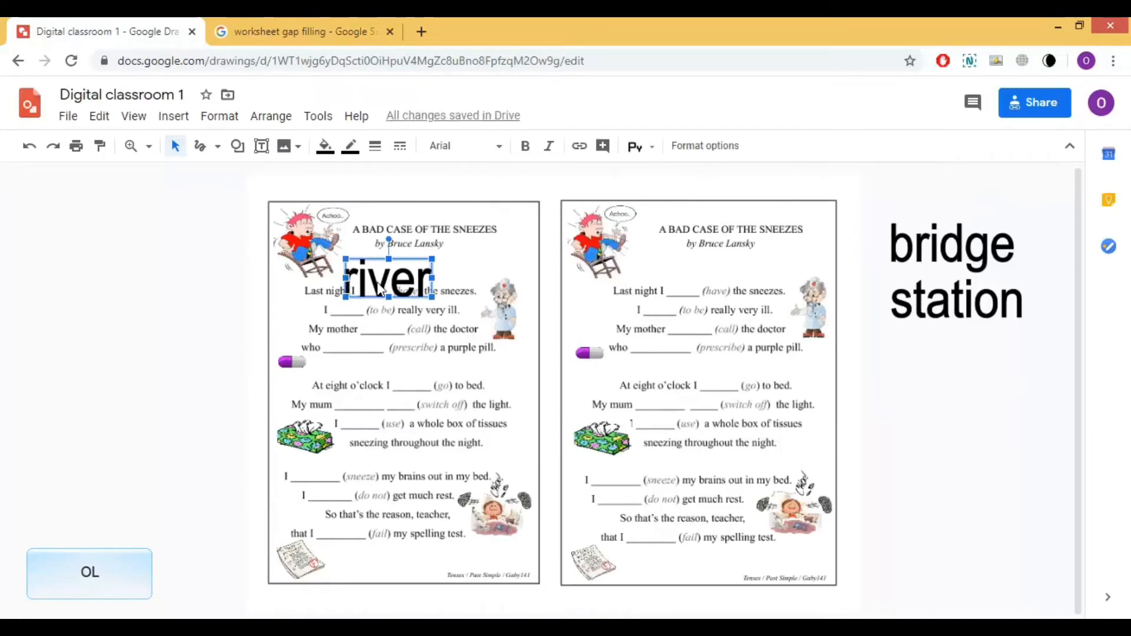
pyautogui.doubleClick(380, 289)
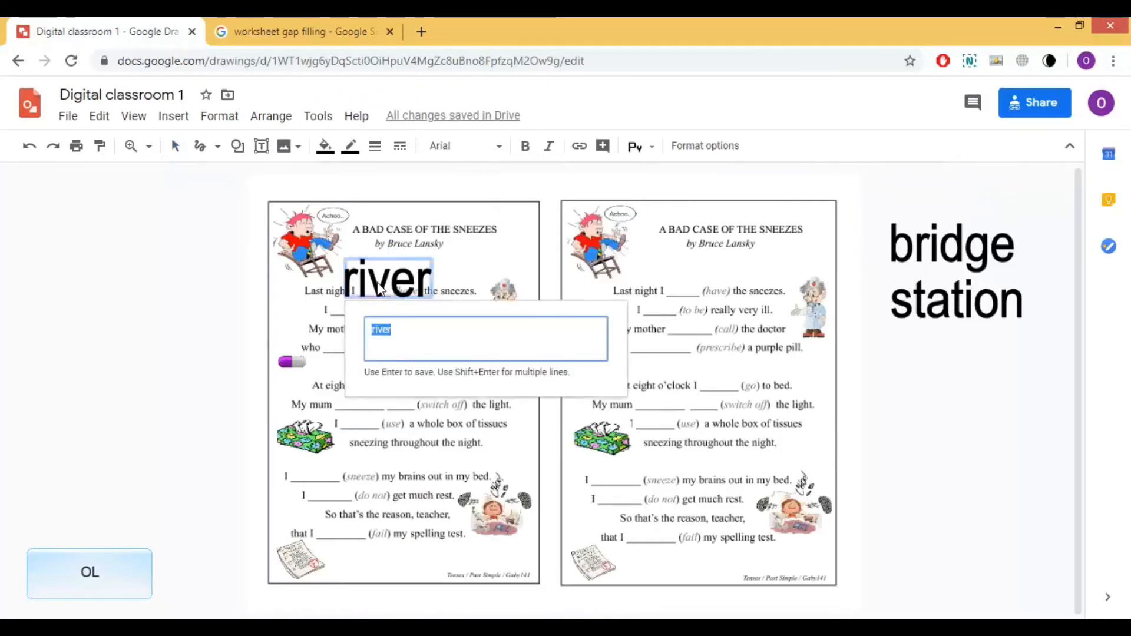
pyautogui.write('had')
pyautogui.press('Return')
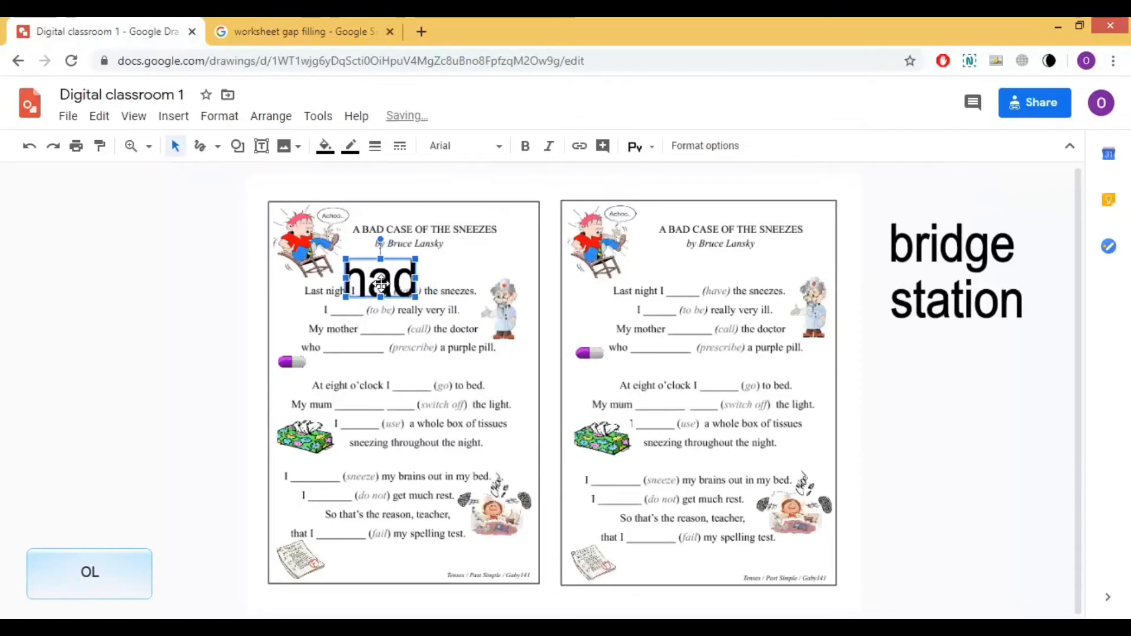
pyautogui.moveTo(349, 263); pyautogui.dragTo(367, 273)
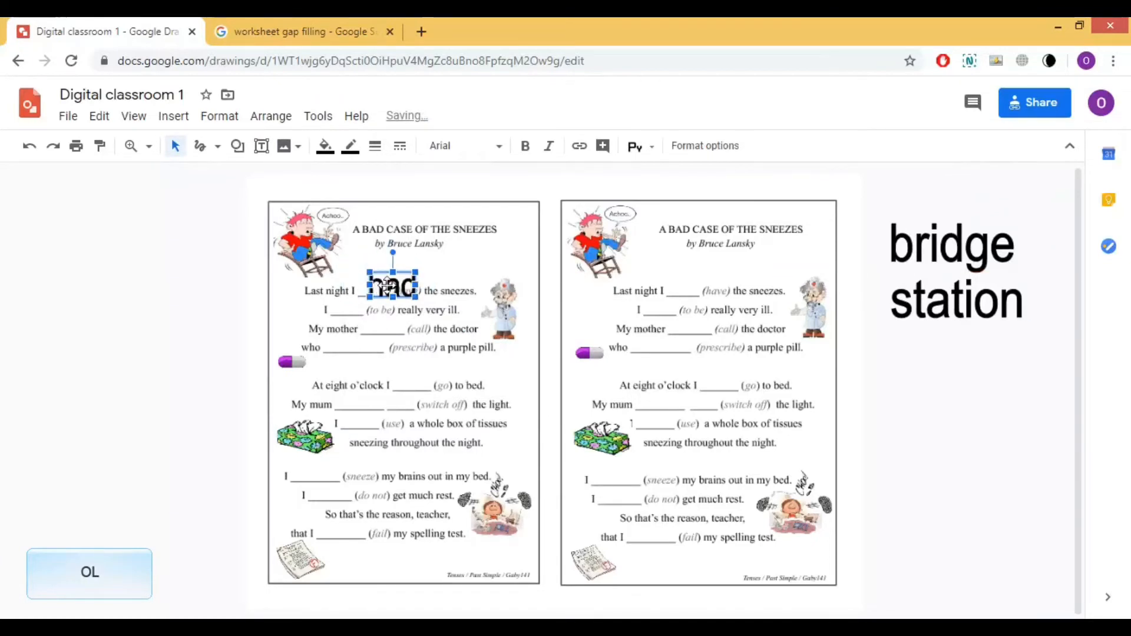
pyautogui.moveTo(546, 263); pyautogui.dragTo(908, 197)
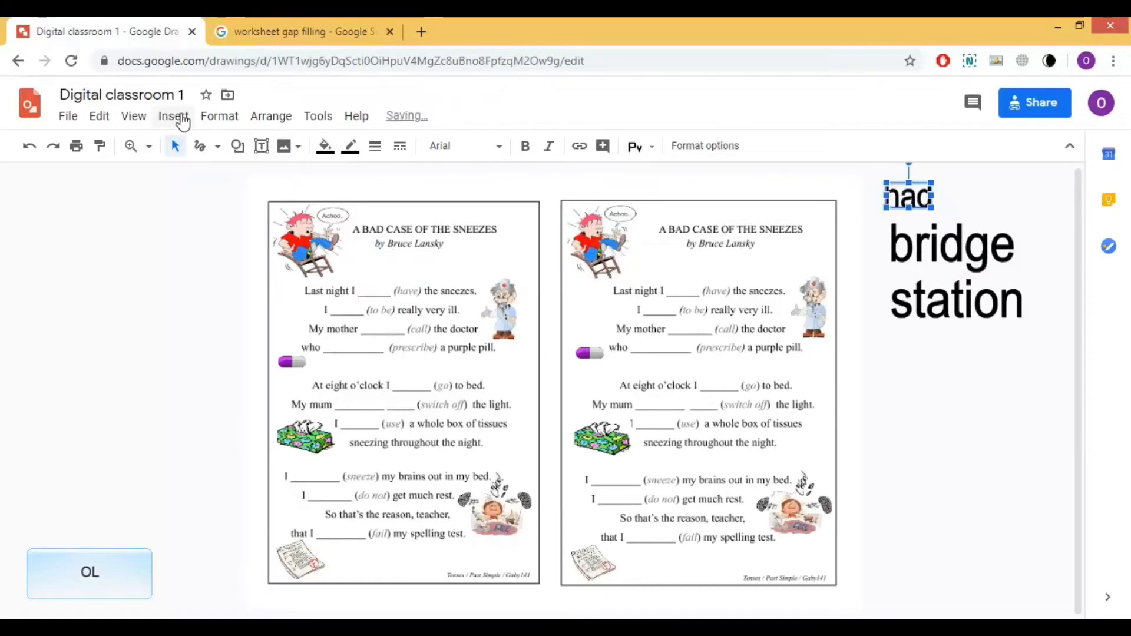
# Insert a "?" word art, put copies on the left worksheet's first three gaps and place a spare one left of the canvas
pyautogui.click(183, 118)
pyautogui.click(193, 302)
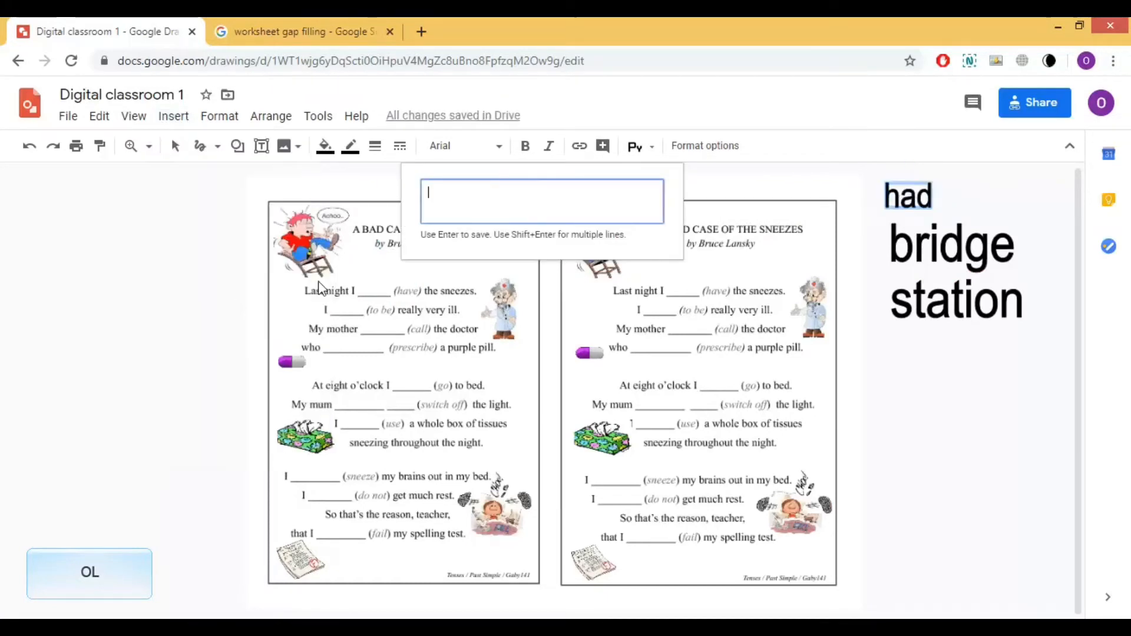
pyautogui.press('Escape')
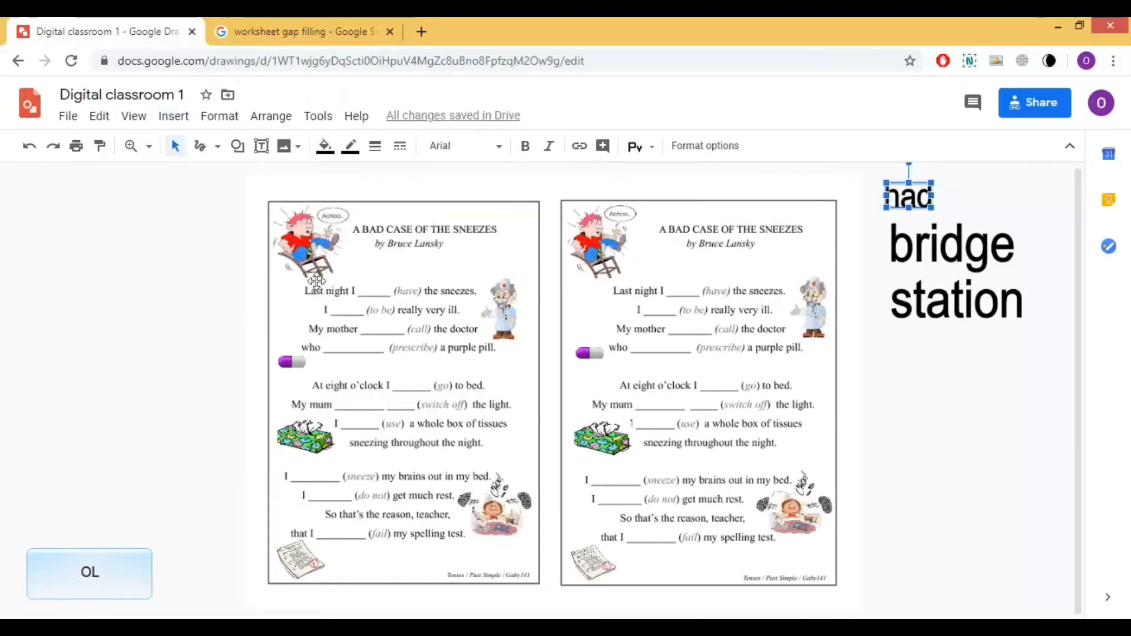
pyautogui.moveTo(515, 369); pyautogui.dragTo(88, 263)
pyautogui.hotkey('ctrl', 'd')
pyautogui.hotkey('ctrl', 'd')
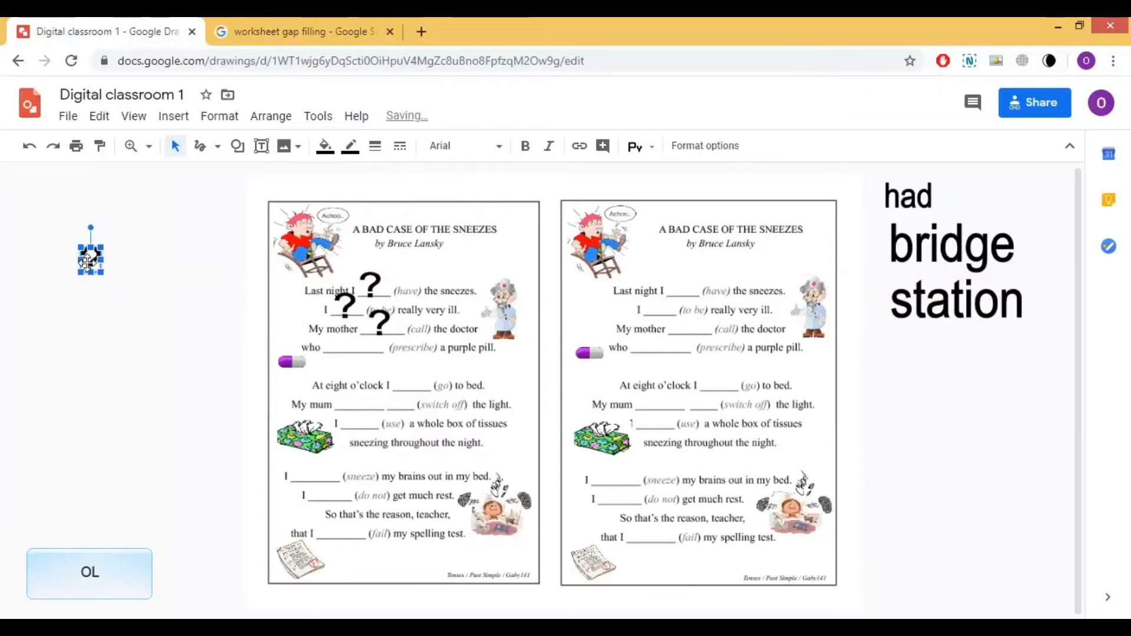
# Duplicate the spare question mark repeatedly into a diagonal row and move the last copy onto the "prescribe" gap of the left worksheet
pyautogui.hotkey('ctrl', 'd')
pyautogui.hotkey('ctrl', 'd')
pyautogui.hotkey('ctrl', 'd')
pyautogui.hotkey('ctrl', 'd')
pyautogui.hotkey('ctrl', 'd')
pyautogui.hotkey('ctrl', 'd')
pyautogui.hotkey('ctrl', 'd')
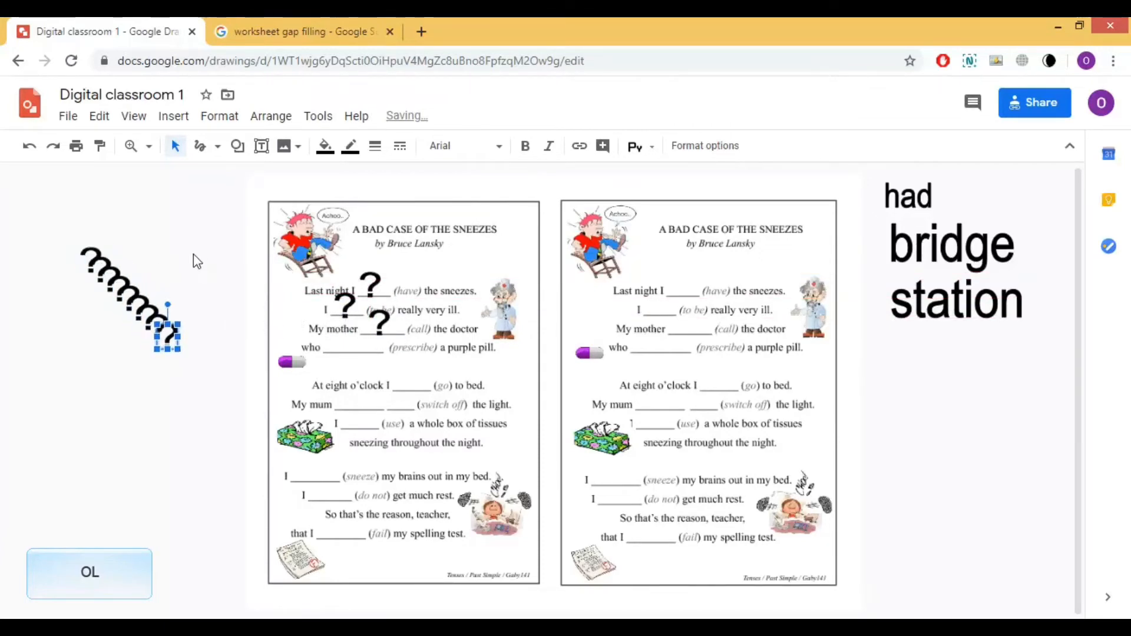
pyautogui.moveTo(167, 336); pyautogui.dragTo(361, 341)
# Change the question mark on the first gap to "has", fill it red and narrow it to fit the gap
pyautogui.doubleClick(374, 281)
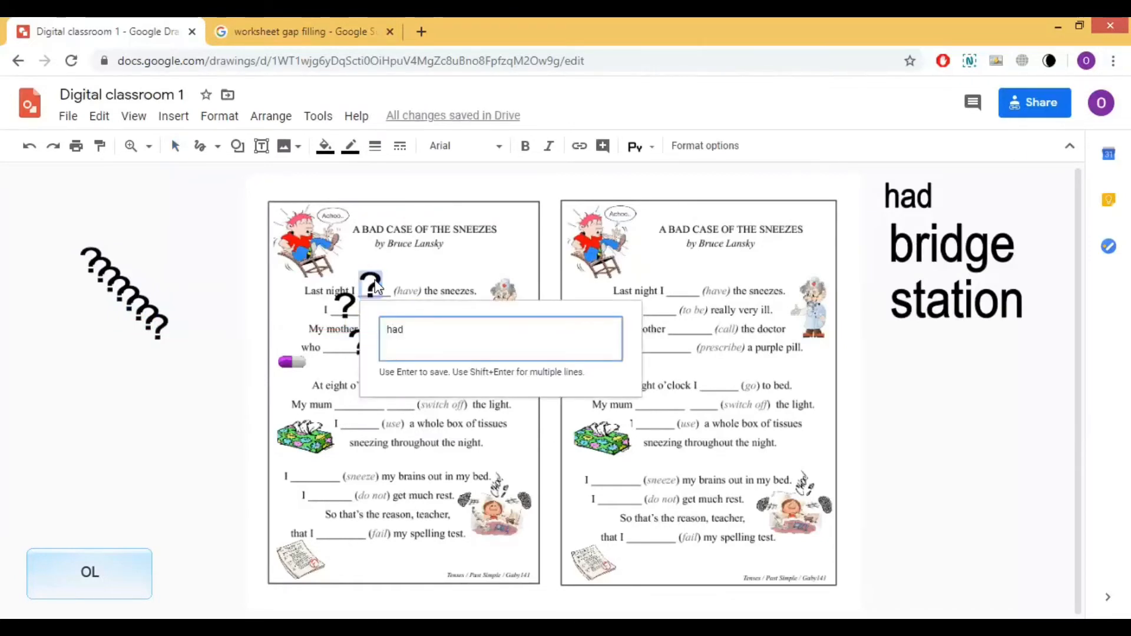
pyautogui.write('had')
pyautogui.press('BackSpace')
pyautogui.write('s')
pyautogui.press('Return')
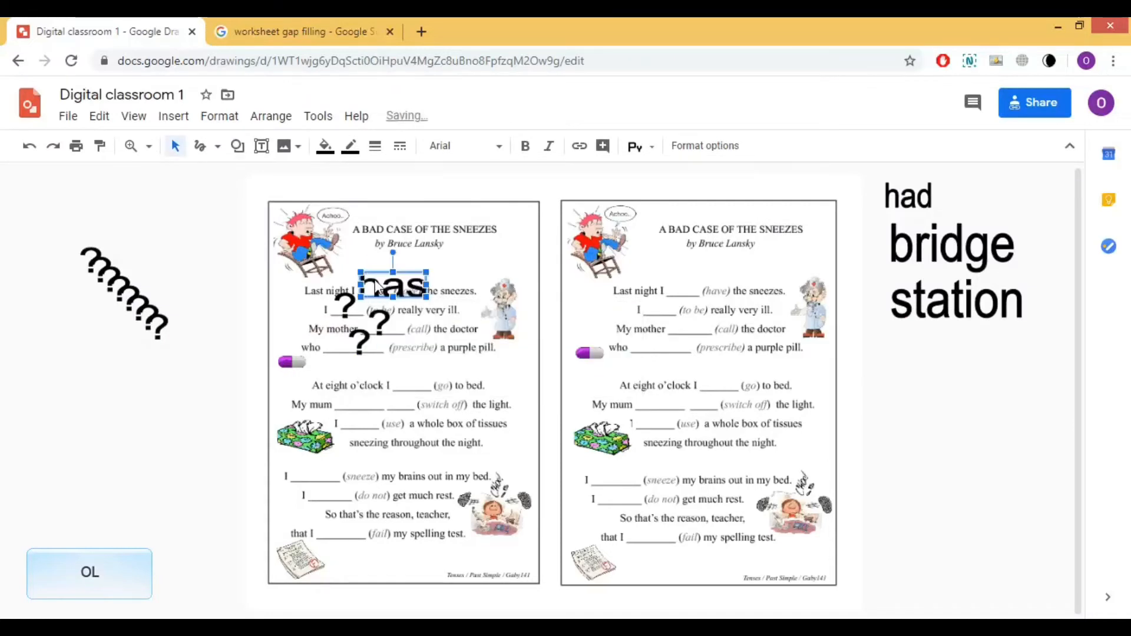
pyautogui.click(325, 147)
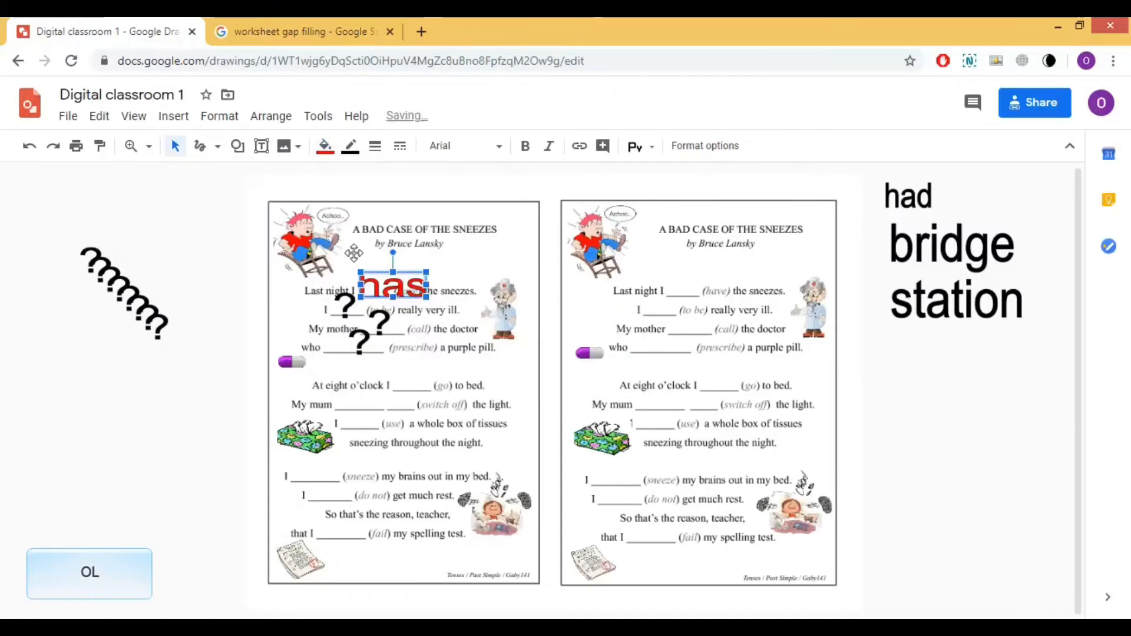
pyautogui.click(351, 255)
pyautogui.moveTo(428, 270); pyautogui.dragTo(402, 286)
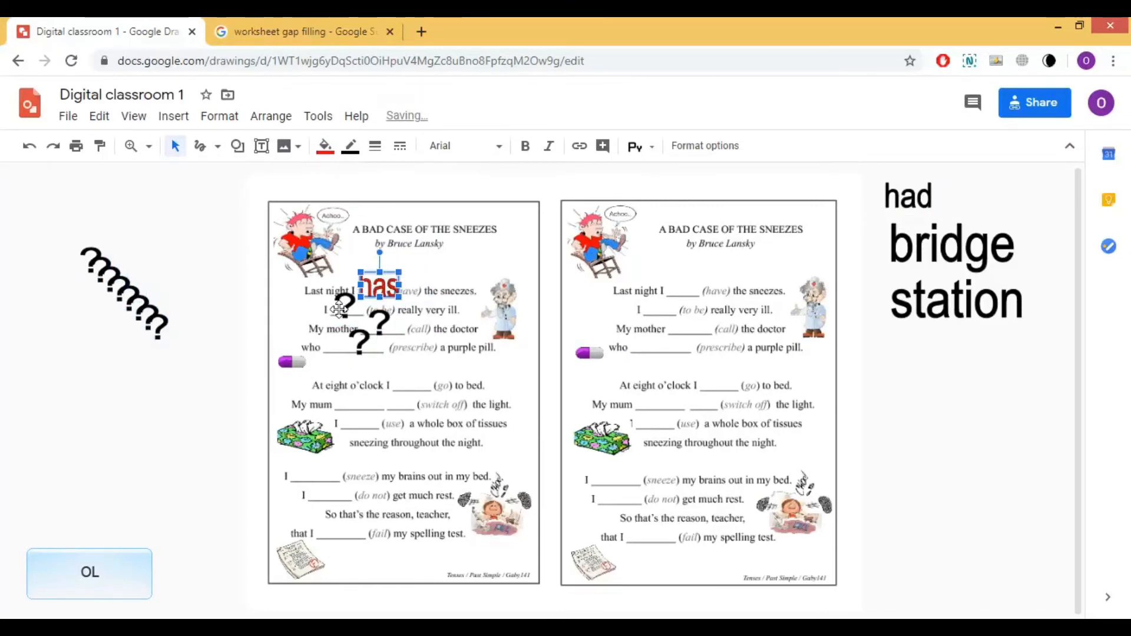
# Correct the answer in the first gap to "had" and fill it green
pyautogui.doubleClick(380, 289)
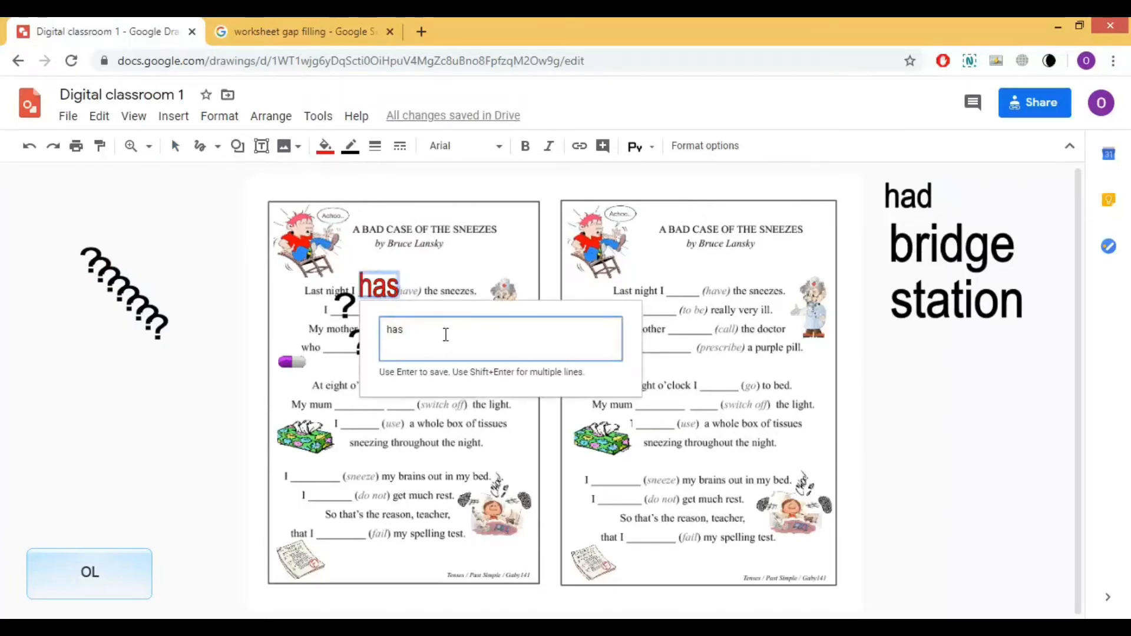
pyautogui.press('Return')
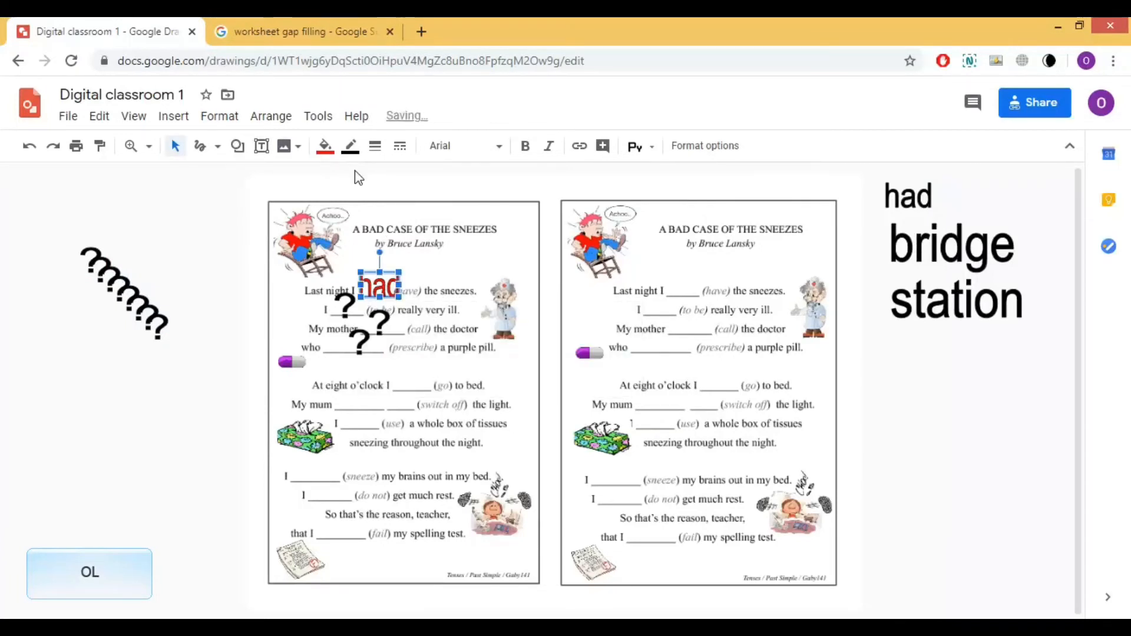
pyautogui.click(325, 145)
pyautogui.click(404, 255)
pyautogui.click(194, 255)
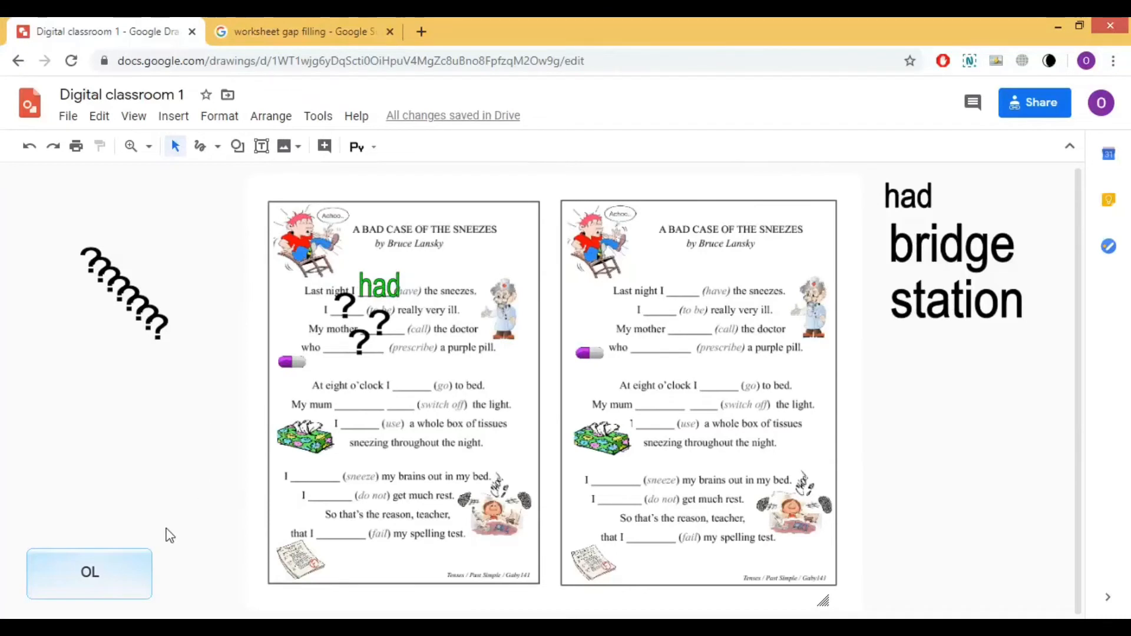
# Delete the worksheet image with its answer and all question marks, keeping the three words beside the canvas
pyautogui.moveTo(865, 602); pyautogui.dragTo(510, 414)
pyautogui.moveTo(251, 305); pyautogui.dragTo(51, 213)
pyautogui.press('Delete')
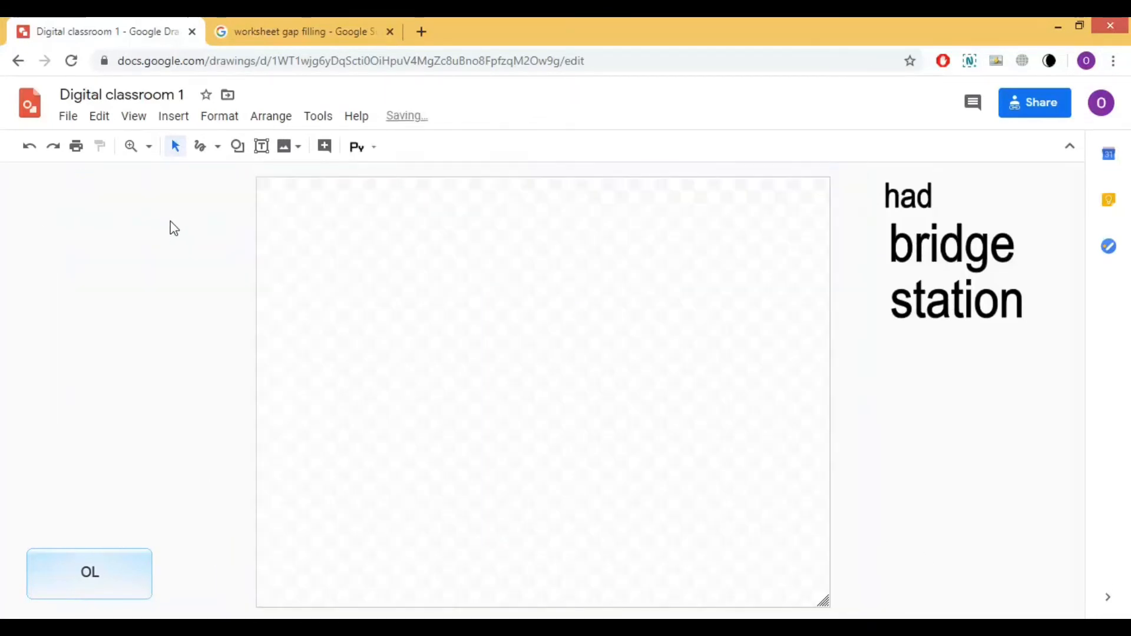
# Switch to the Google Images tab and search for "worksheet match"
pyautogui.click(268, 31)
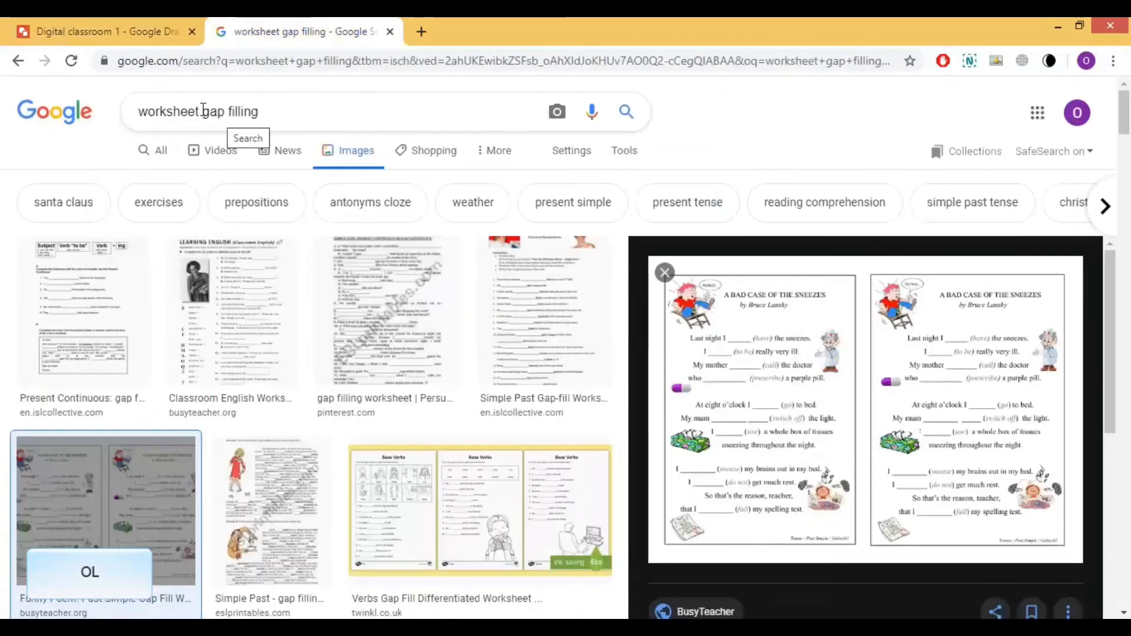
pyautogui.moveTo(199, 113); pyautogui.dragTo(298, 111)
pyautogui.write('match')
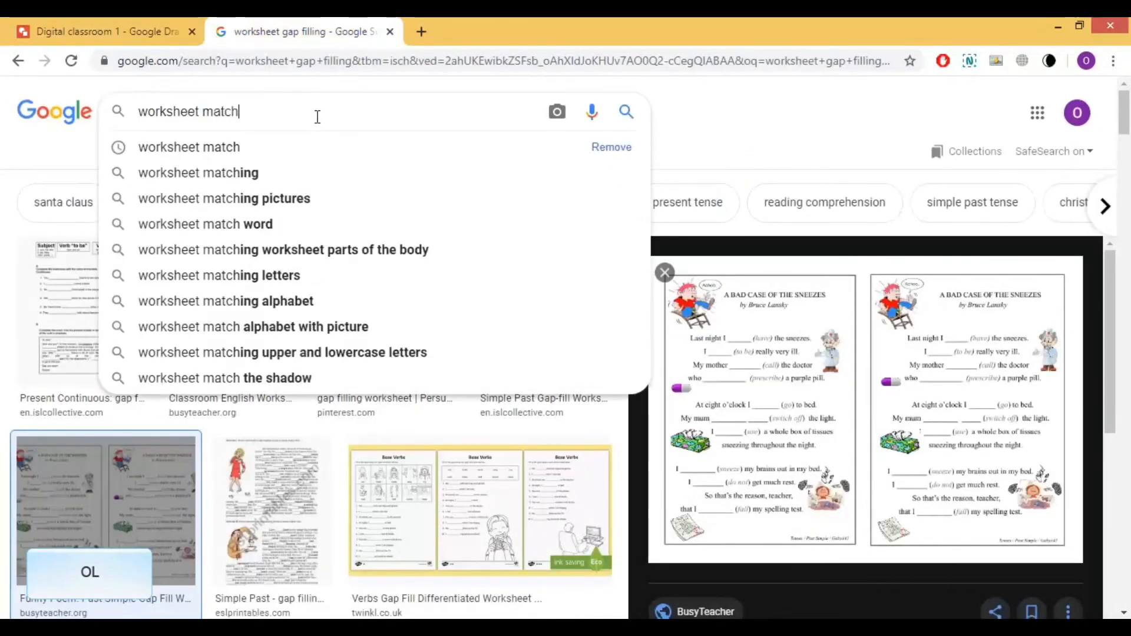
pyautogui.press('Return')
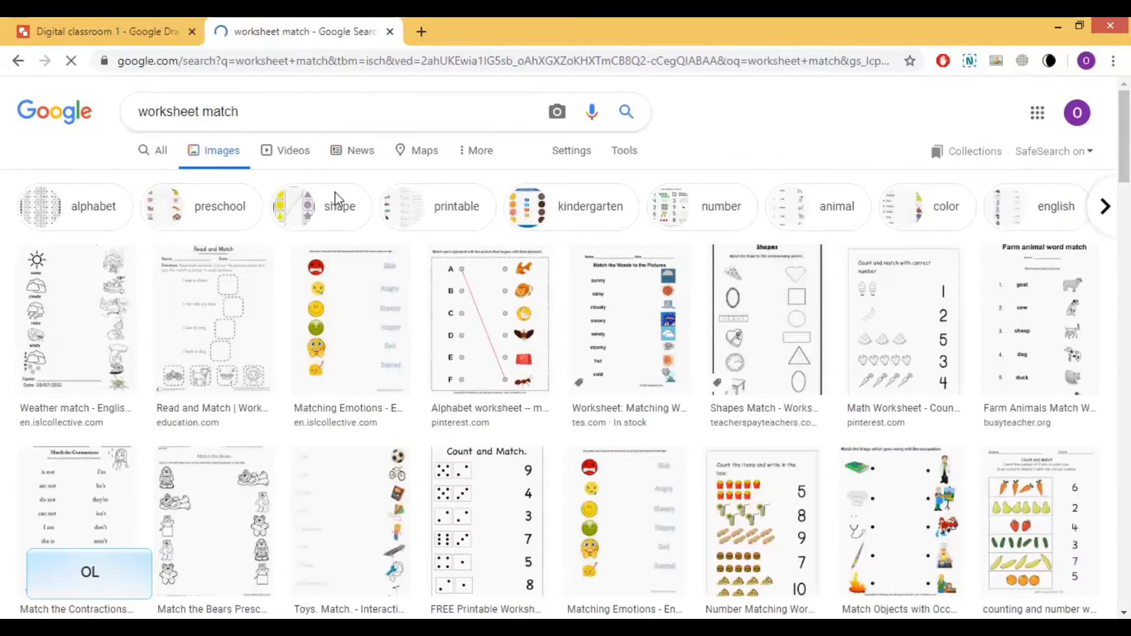
# Bring the Matching Emotions worksheet image from the search results onto the drawing canvas and crop off the instruction line above the faces
pyautogui.click(356, 301)
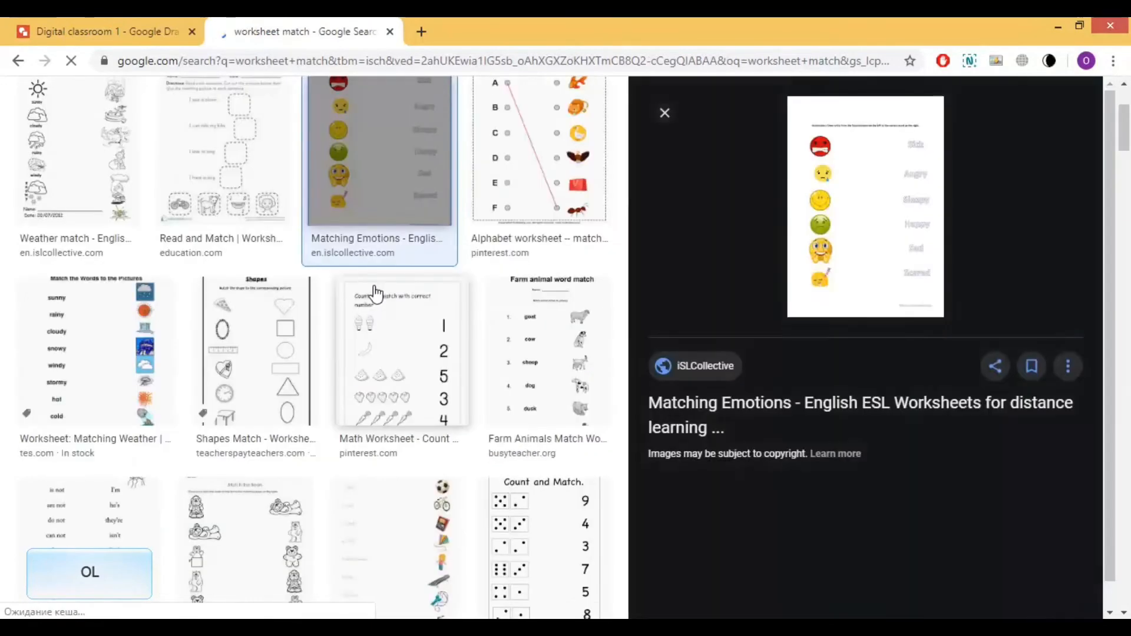
pyautogui.moveTo(830, 219); pyautogui.dragTo(413, 260)
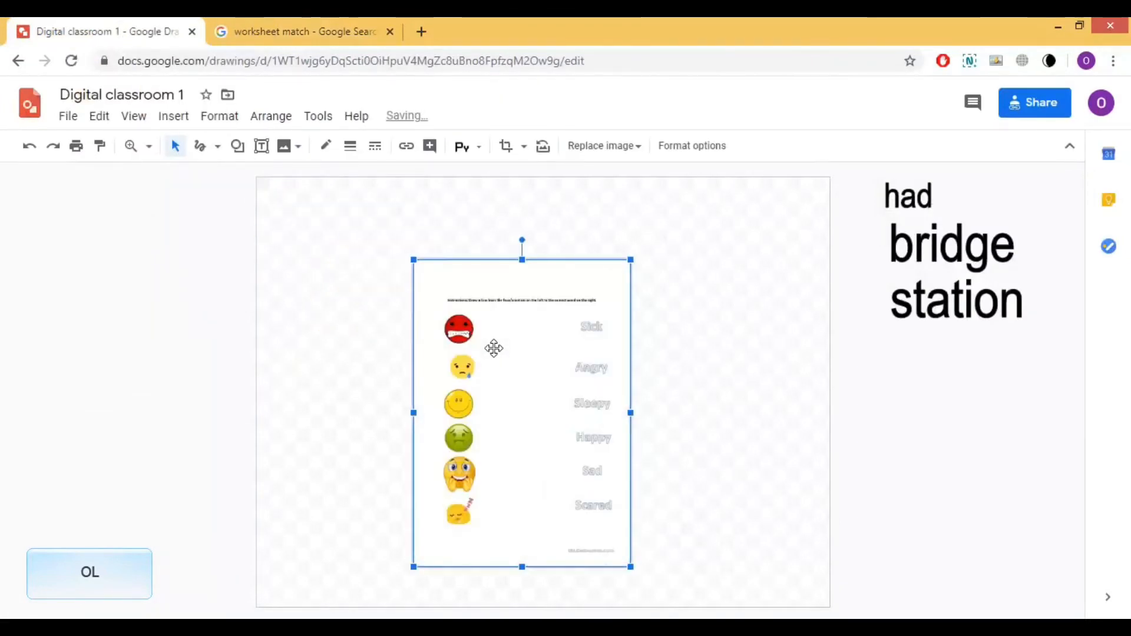
pyautogui.doubleClick(494, 348)
pyautogui.moveTo(523, 260); pyautogui.dragTo(522, 305)
pyautogui.click(349, 318)
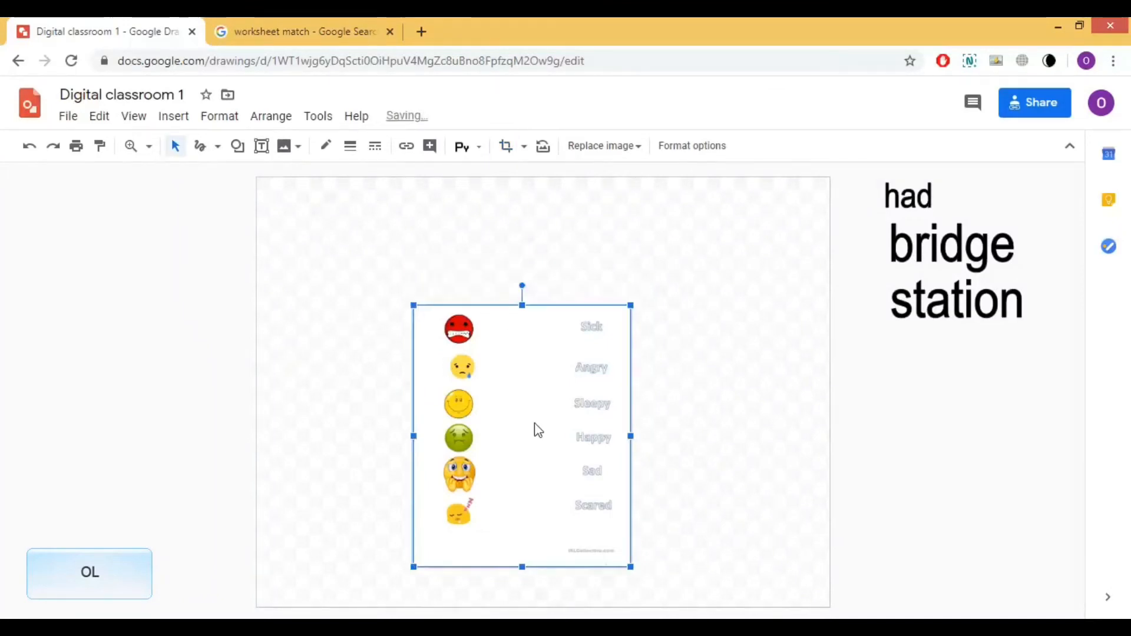
# Move and enlarge the cropped emotions worksheet so it fills the canvas height and sits centred on it
pyautogui.moveTo(537, 429); pyautogui.dragTo(424, 292)
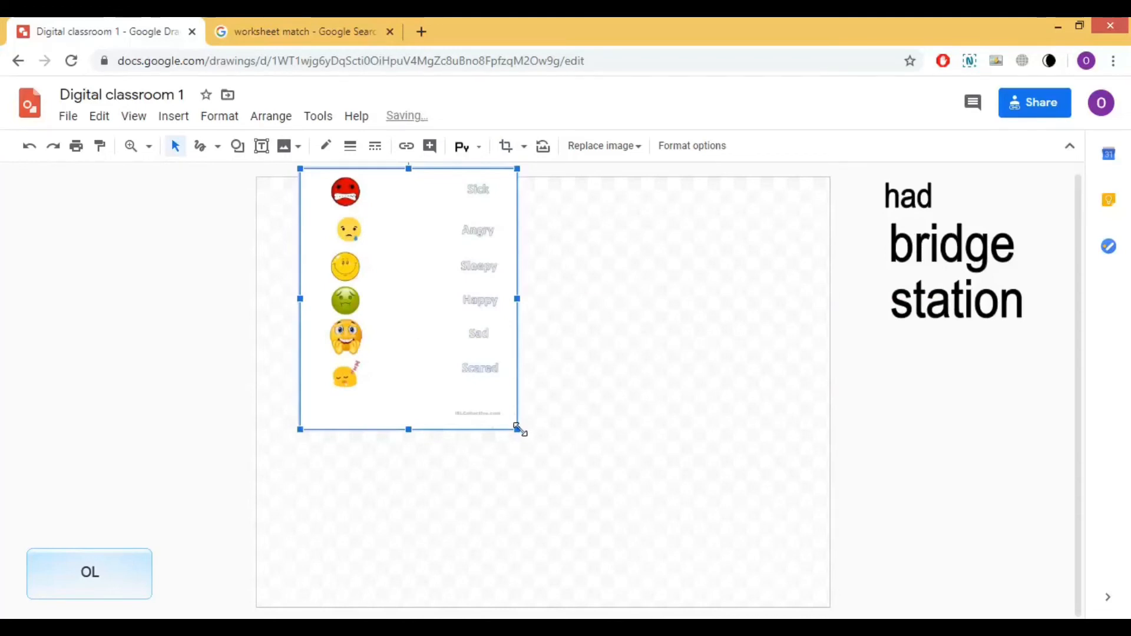
pyautogui.moveTo(518, 428); pyautogui.dragTo(677, 530)
pyautogui.moveTo(571, 430); pyautogui.dragTo(614, 450)
pyautogui.click(234, 332)
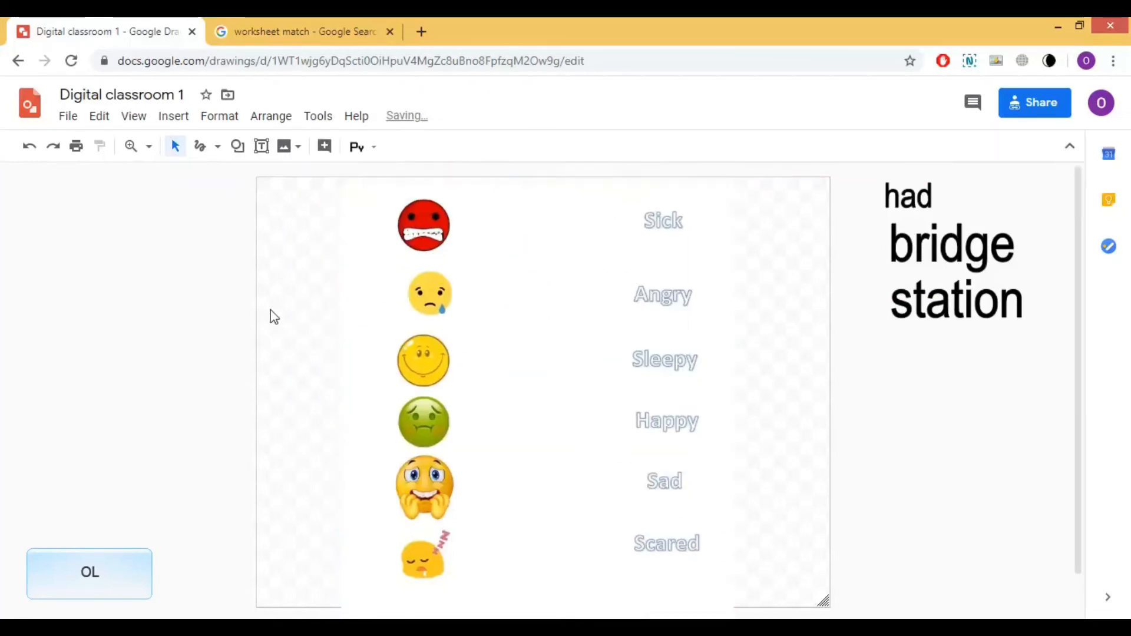
# Draw an arrow from the red face to "Angry" and another from the crying face to "Scared"
pyautogui.click(220, 149)
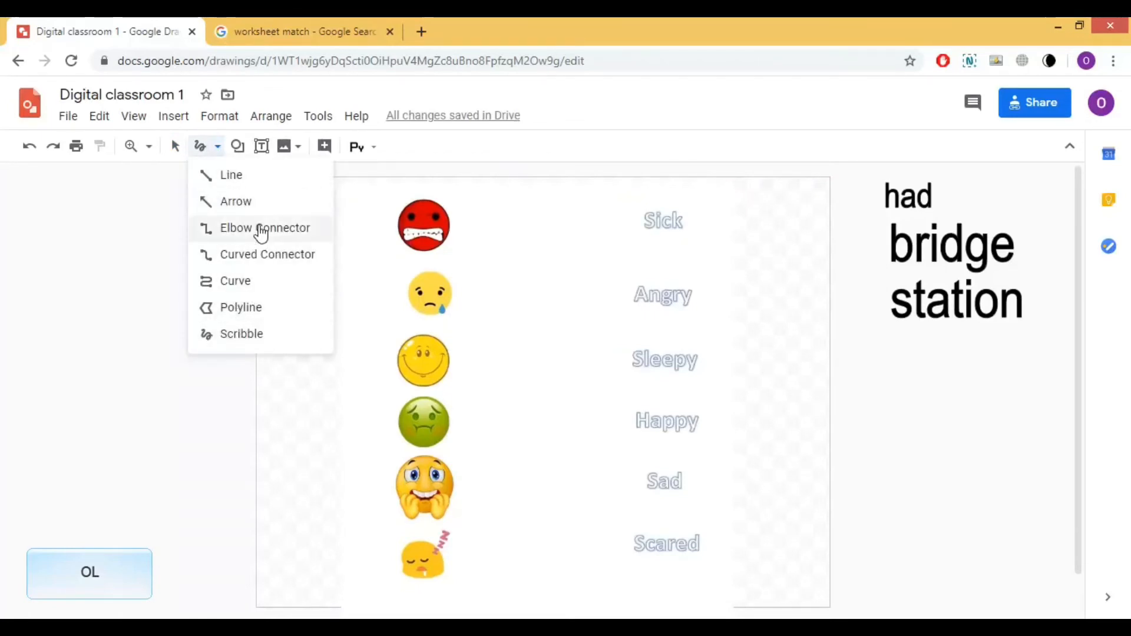
pyautogui.click(253, 203)
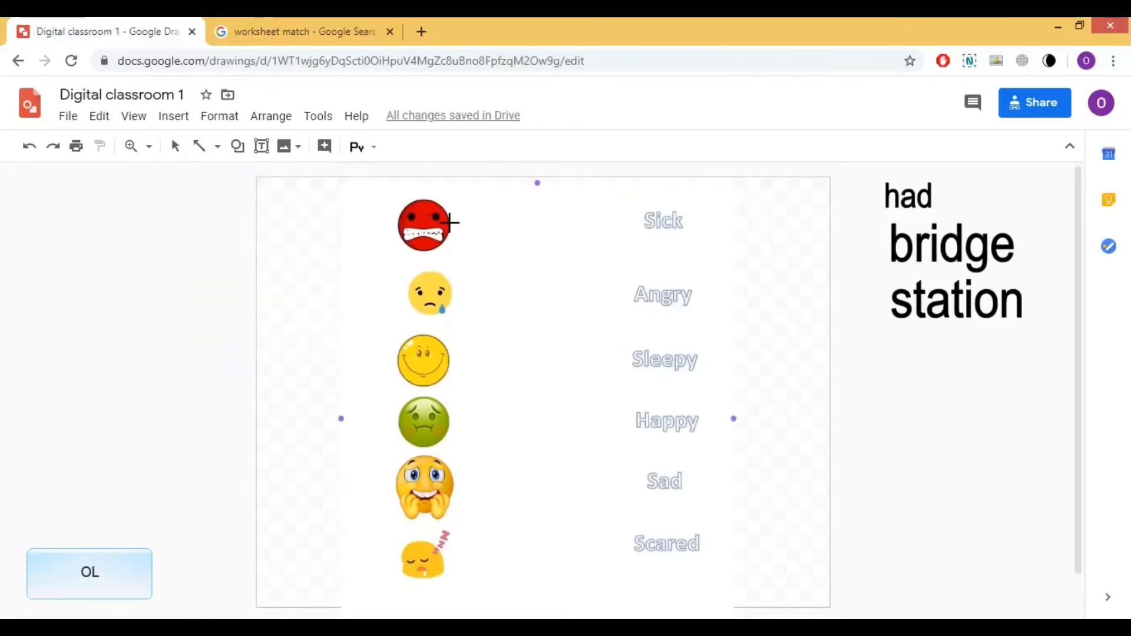
pyautogui.moveTo(487, 243); pyautogui.dragTo(624, 307)
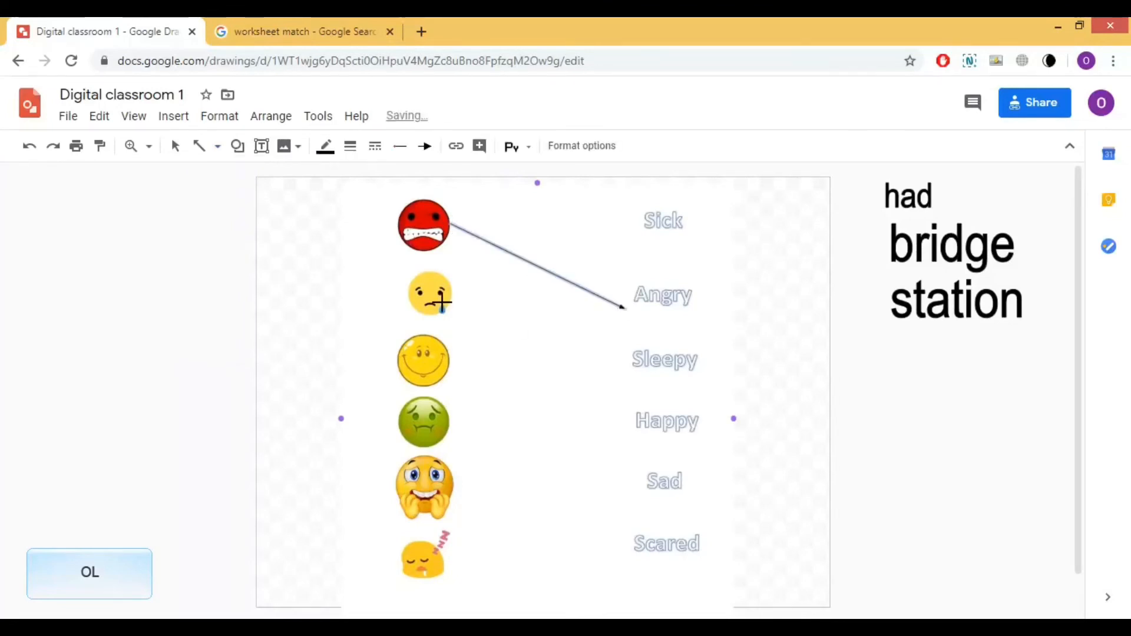
pyautogui.moveTo(517, 337)
pyautogui.mouseDown()
pyautogui.moveTo(646, 467)
pyautogui.moveTo(656, 461)
pyautogui.moveTo(616, 507)
pyautogui.moveTo(634, 536)
pyautogui.mouseUp()
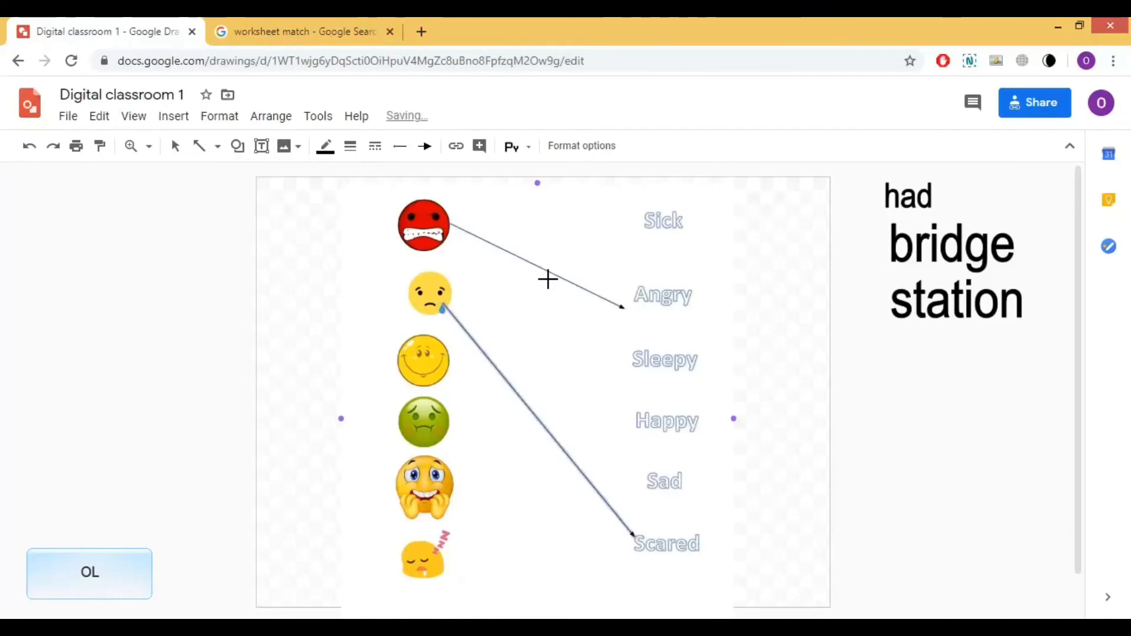
# Make the arrow from the crying face to "Scared" red and thicker, and return to the Select tool
pyautogui.click(326, 145)
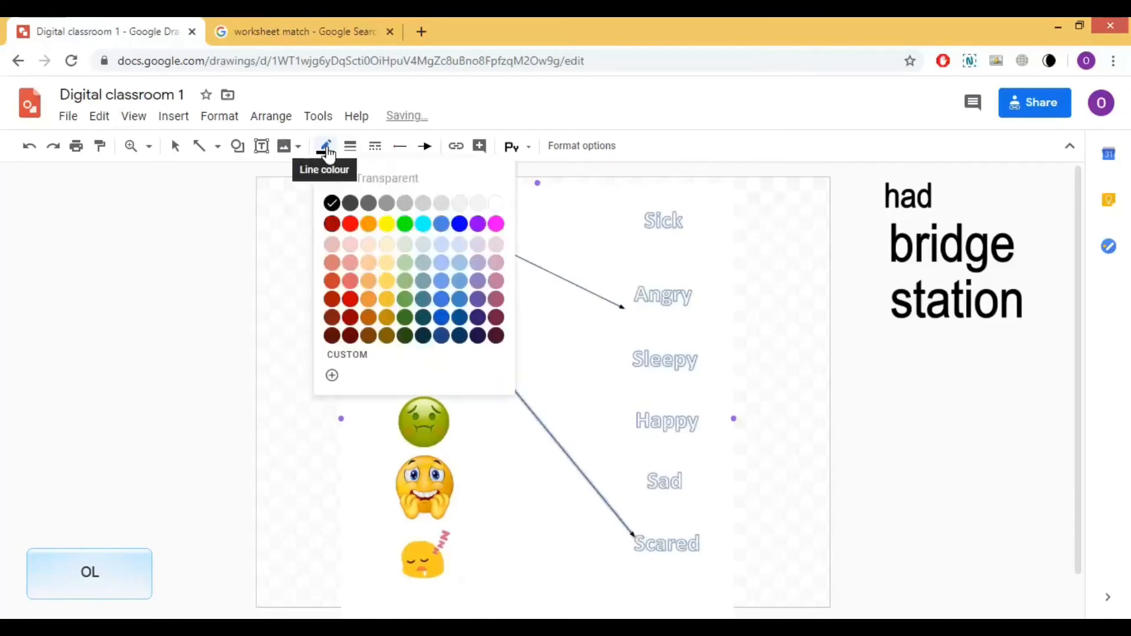
pyautogui.click(350, 223)
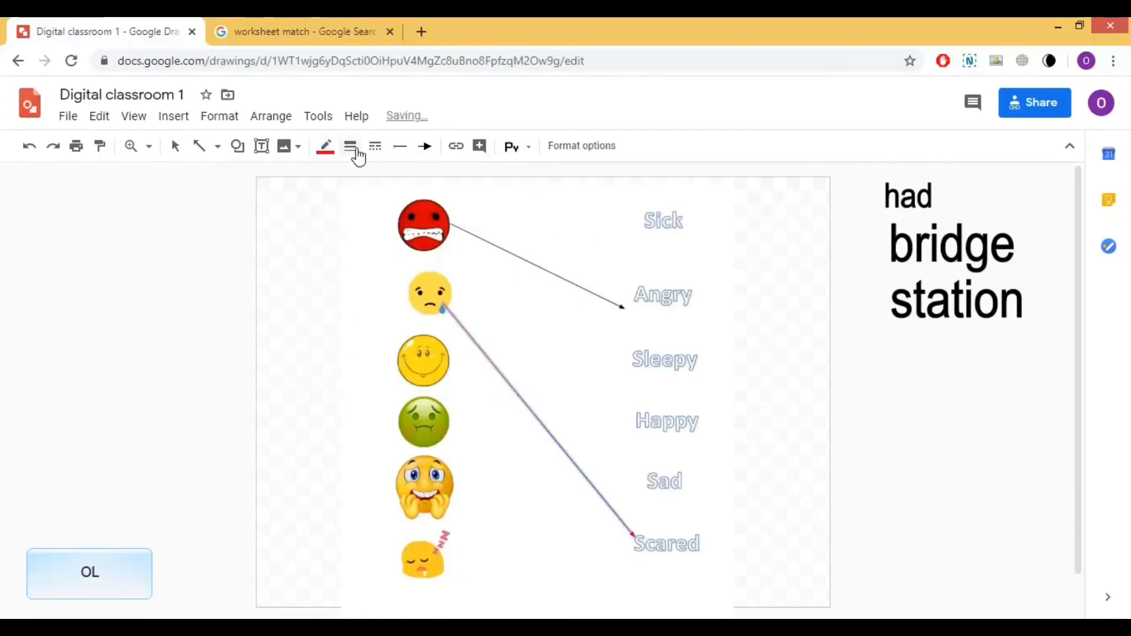
pyautogui.click(356, 150)
pyautogui.click(378, 255)
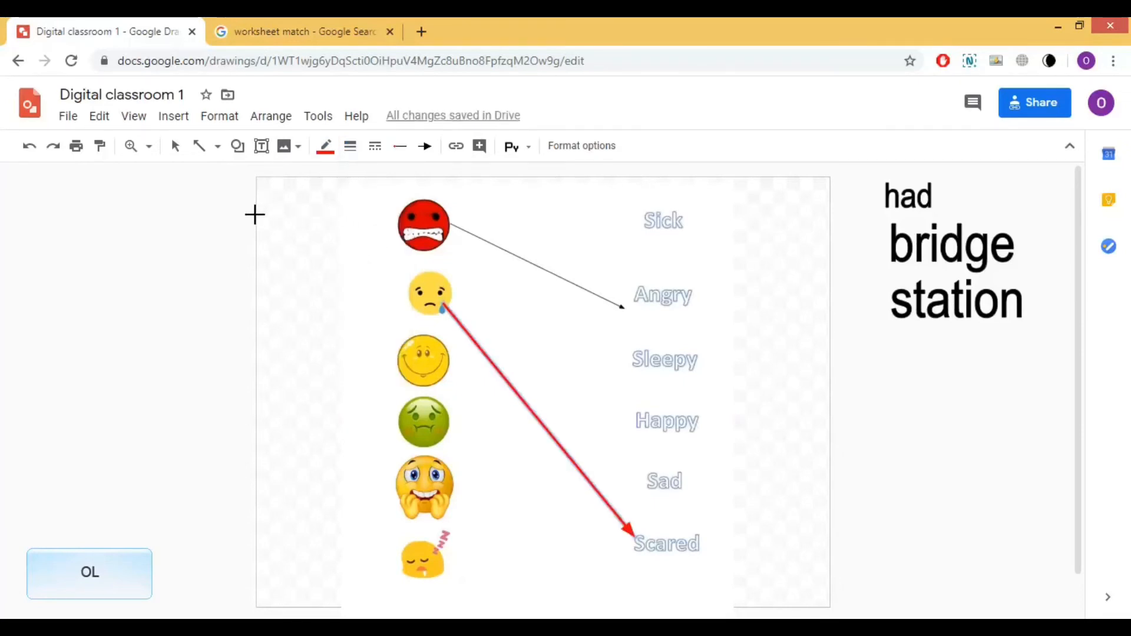
pyautogui.click(177, 149)
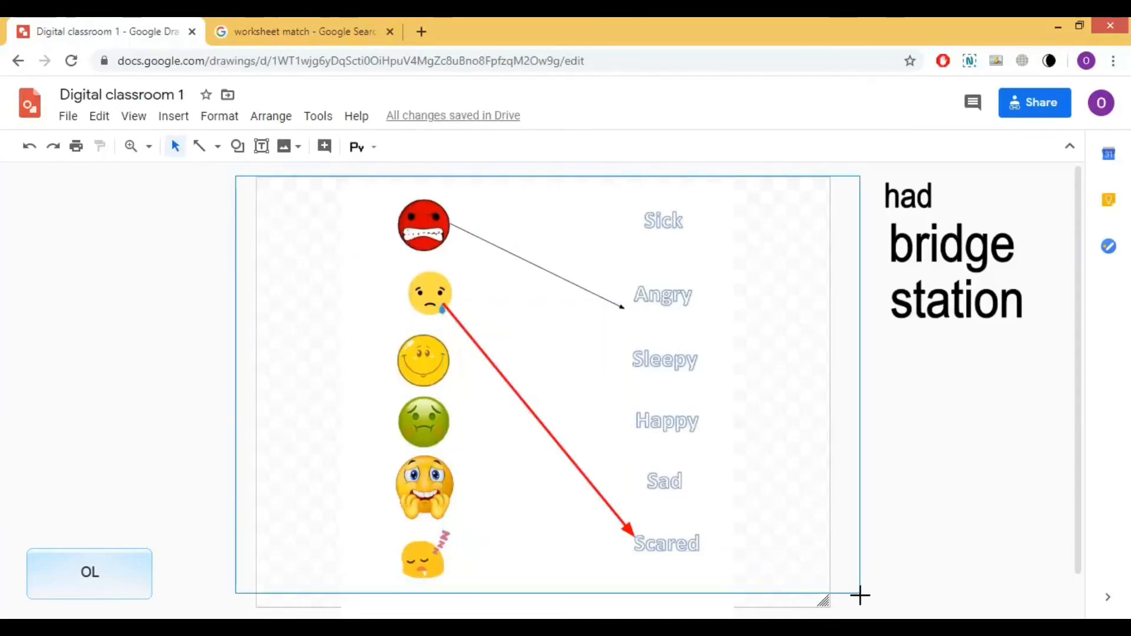